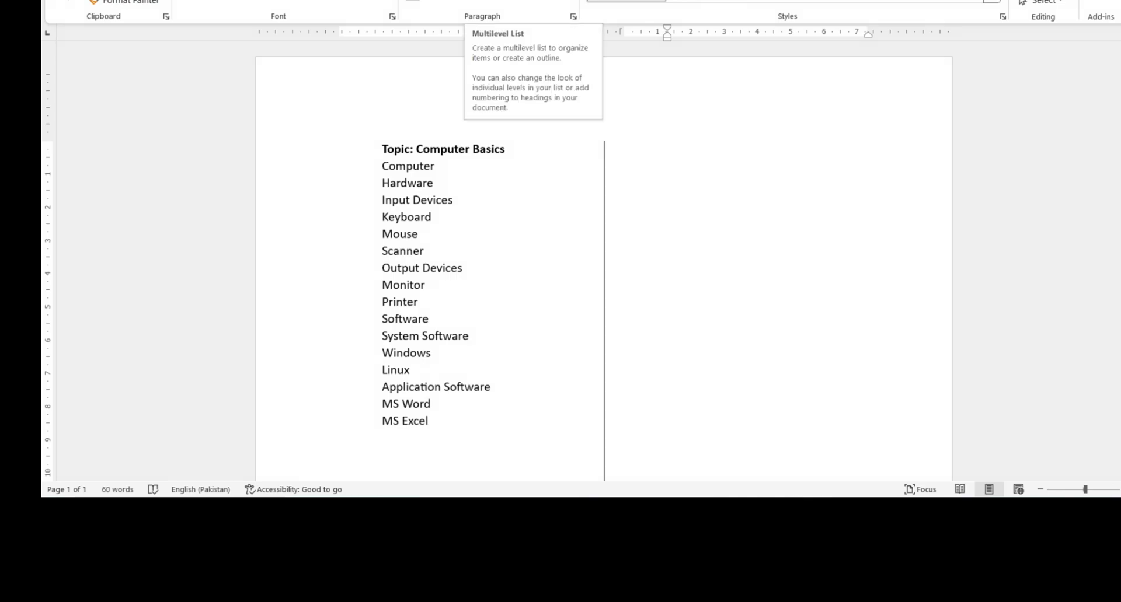
# - Apply the 1) a) i) multilevel list style in the second column and enter Computer as its first item
pyautogui.click(475, 0)
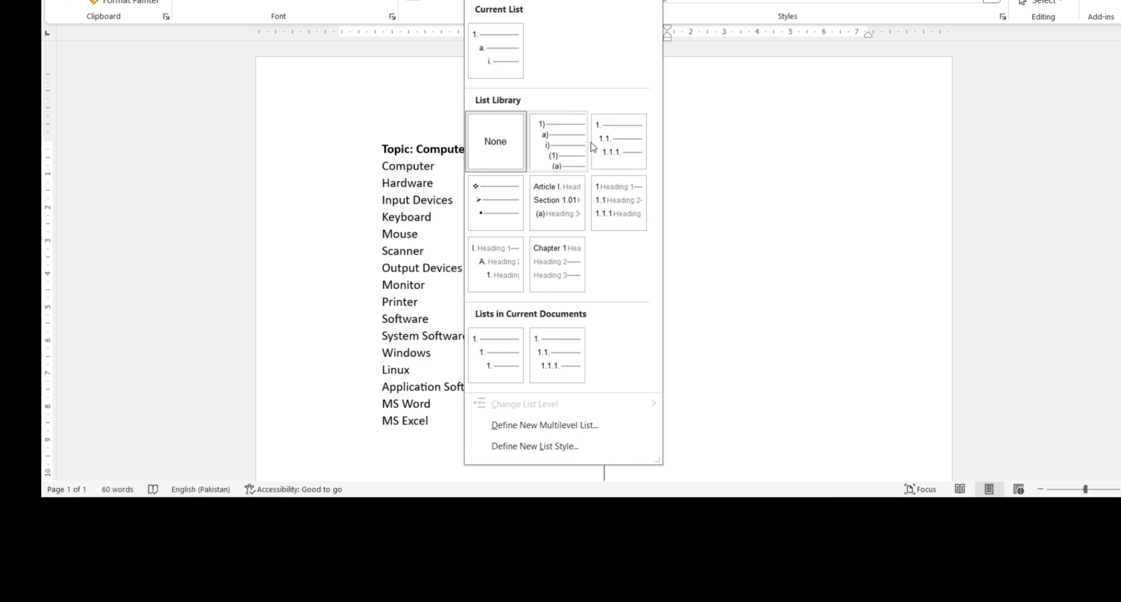
pyautogui.moveTo(497, 73)
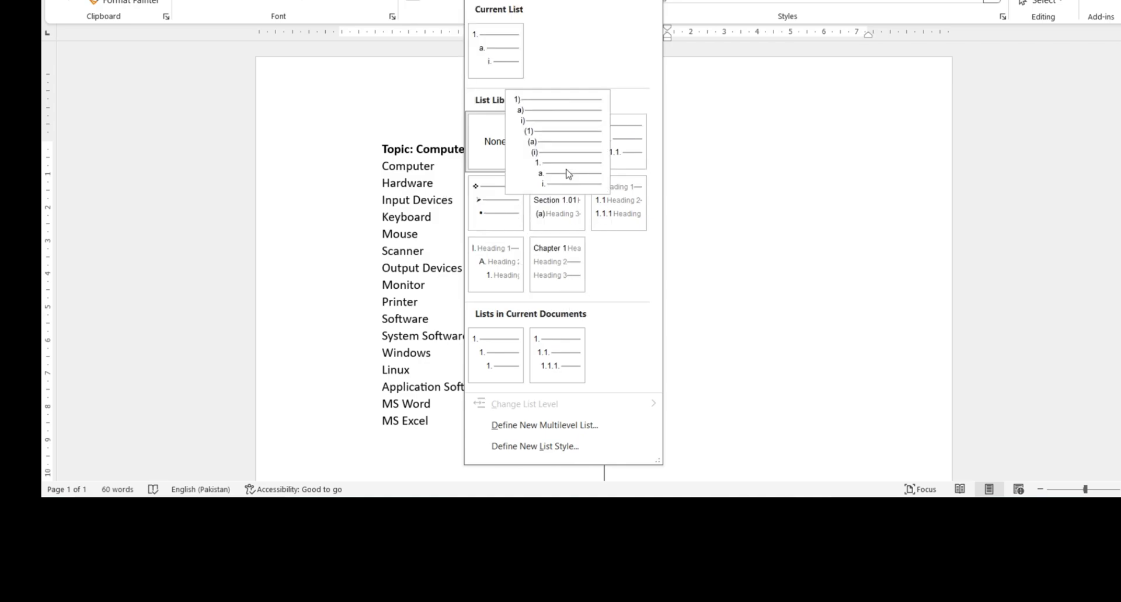
pyautogui.click(570, 156)
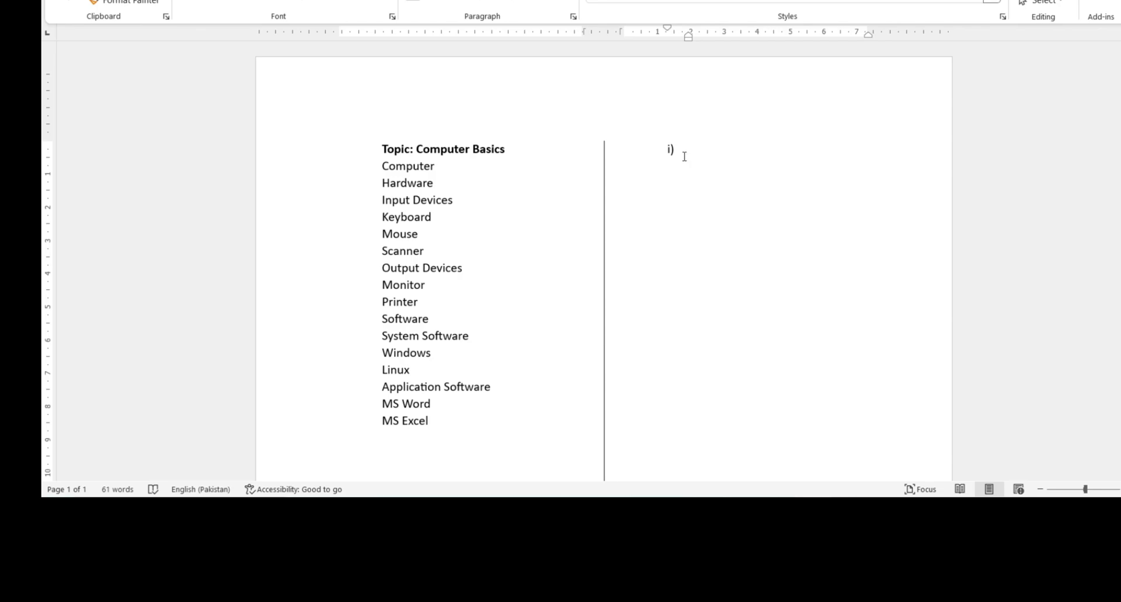
pyautogui.write('comp')
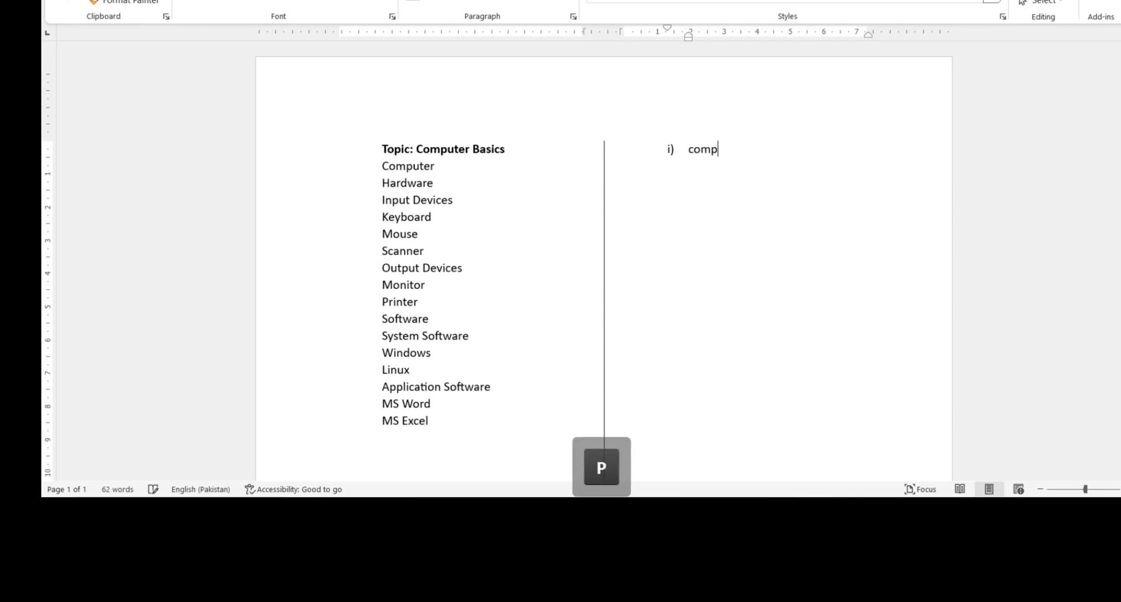
pyautogui.write('uter')
pyautogui.press('Return')
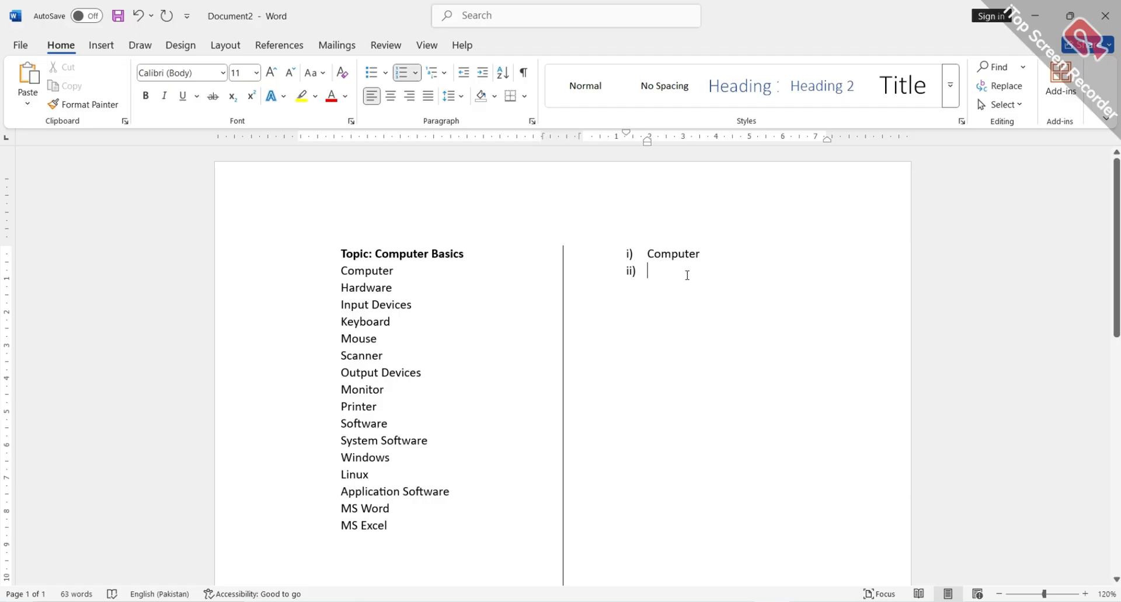
pyautogui.click(436, 72)
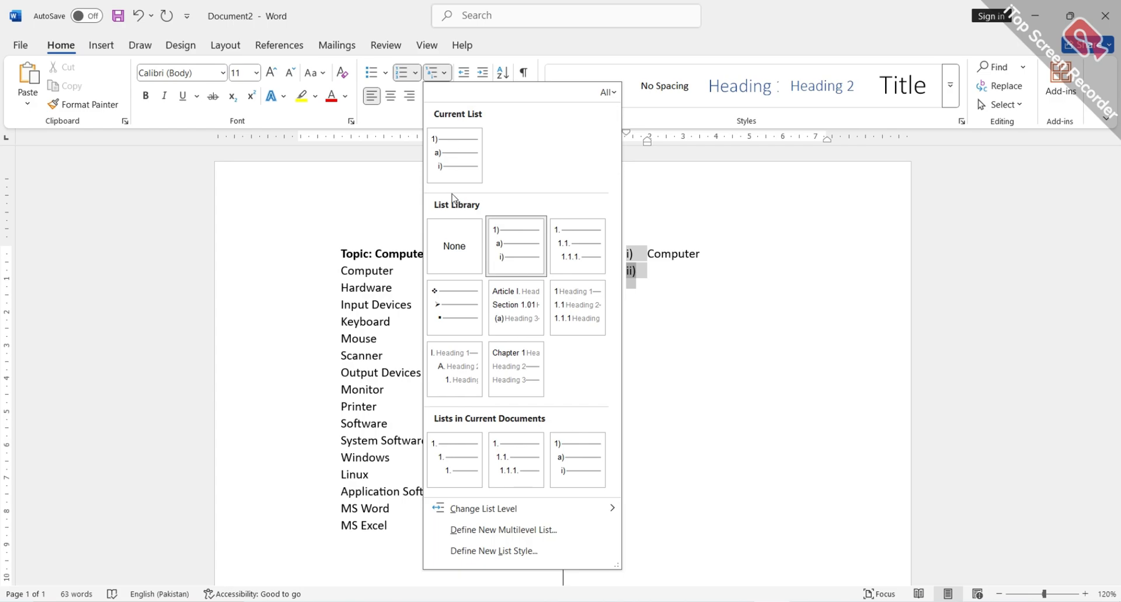
pyautogui.moveTo(503, 244)
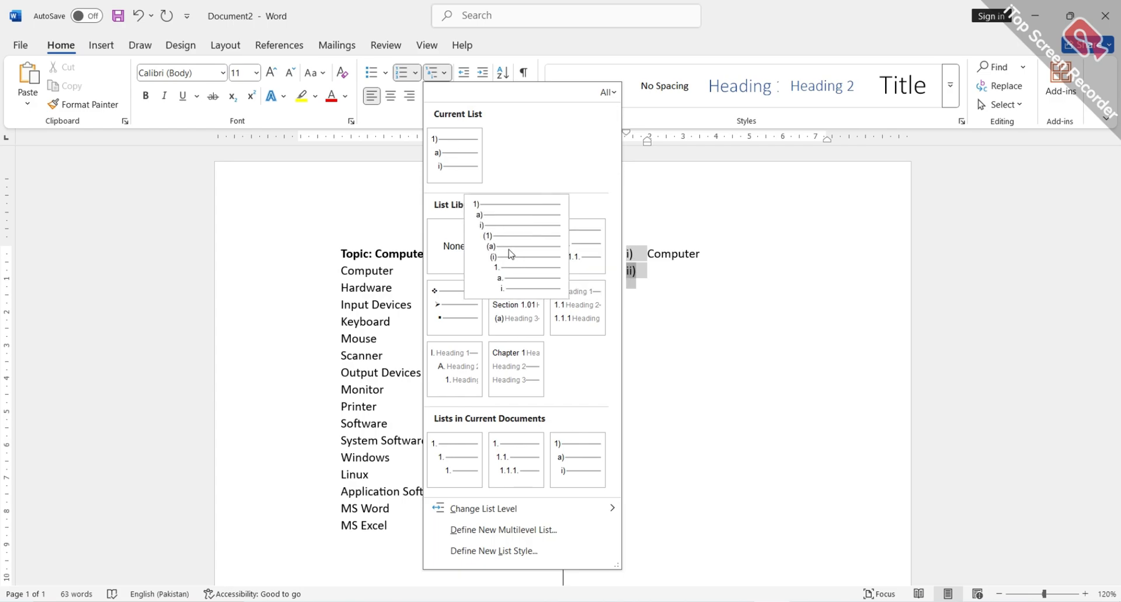
pyautogui.click(655, 277)
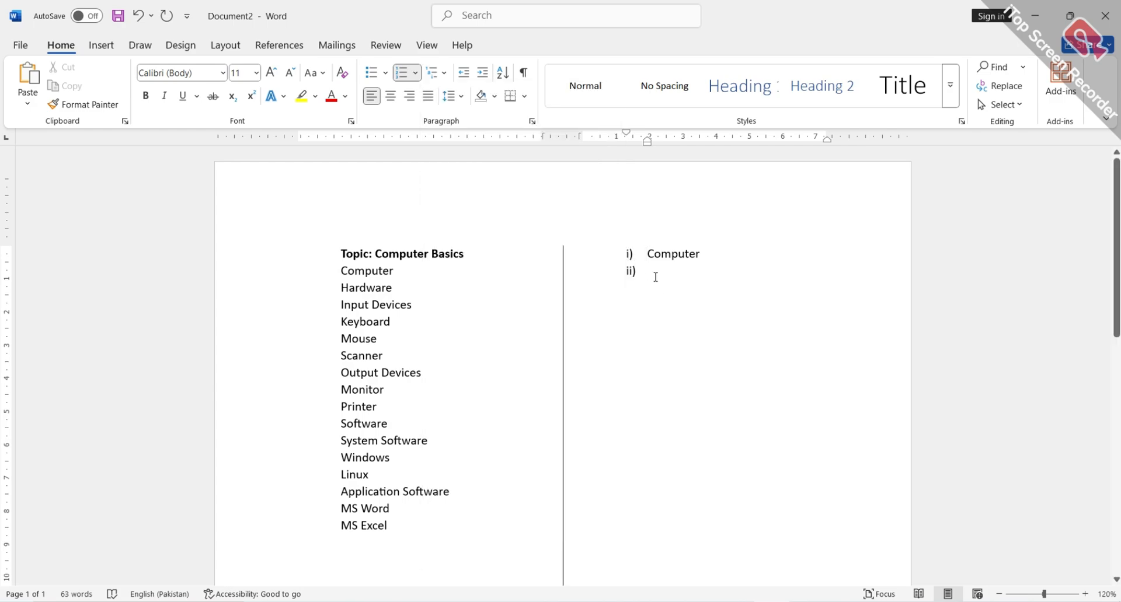
# - Add Hardware one list level below Computer, and Input devices one level below Hardware
pyautogui.click(484, 79)
pyautogui.write('Hardware')
pyautogui.press('Return')
pyautogui.click(483, 76)
pyautogui.write('Input devices')
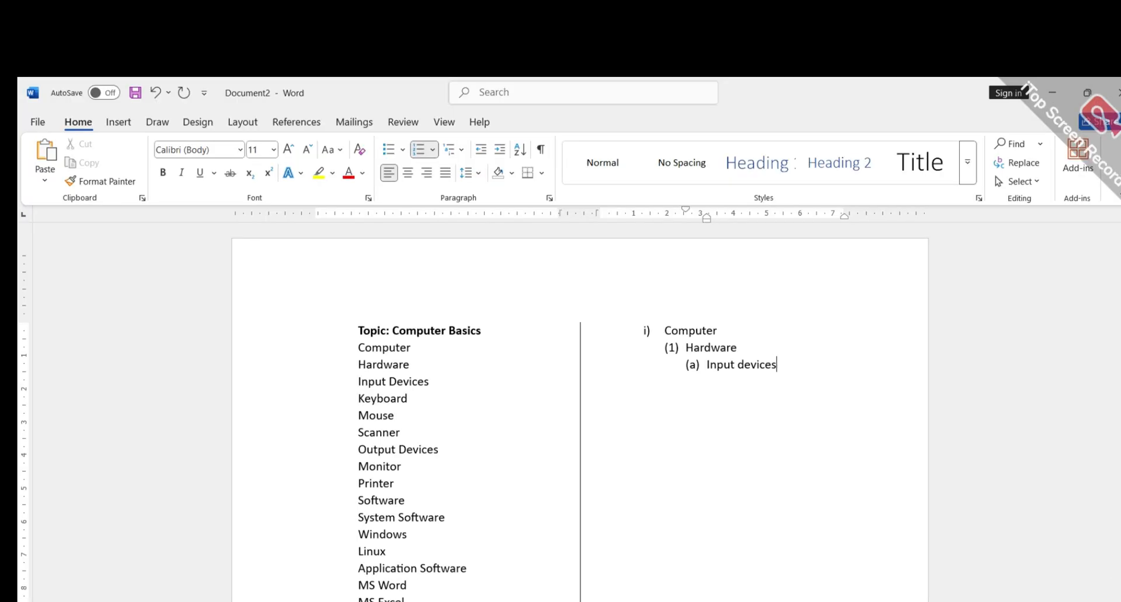
pyautogui.press('Return')
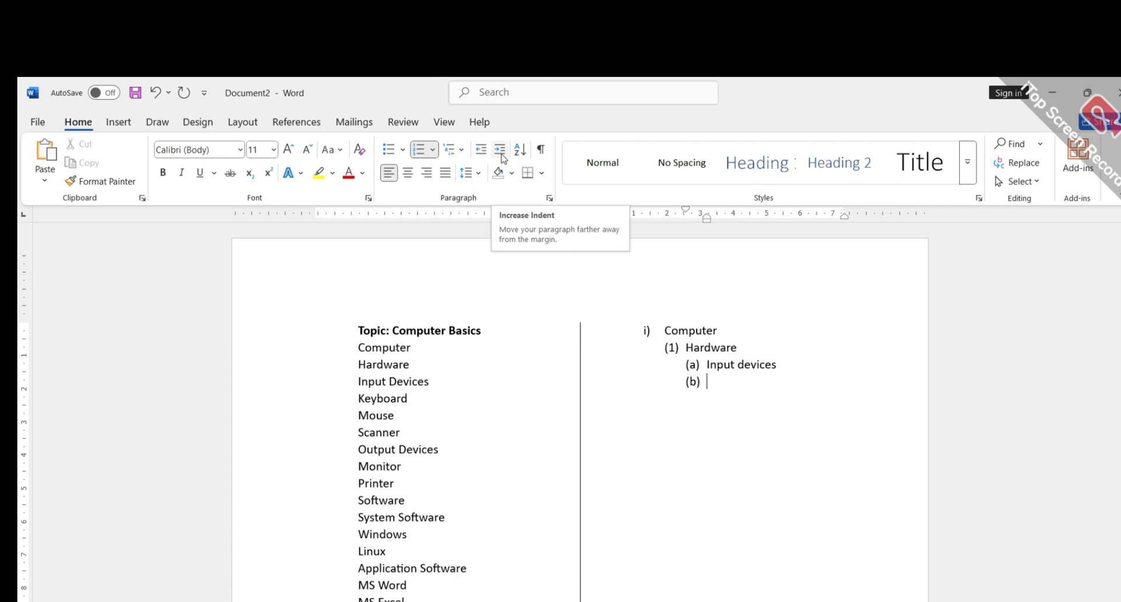
# - Add Keyboard, Mouse and Scanner as list items one level below Input devices
pyautogui.click(501, 150)
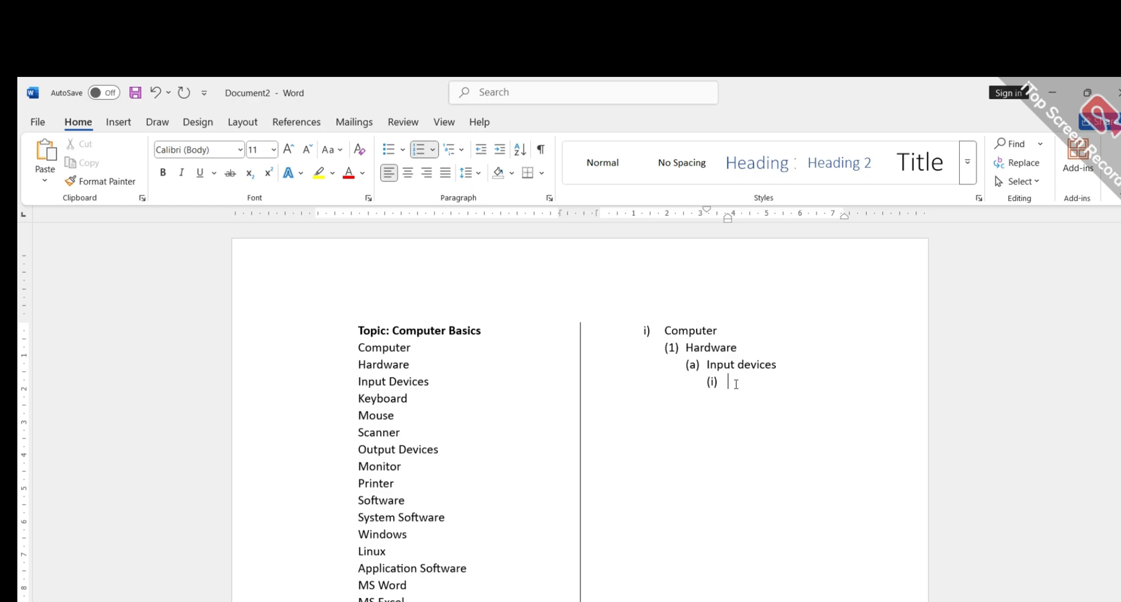
pyautogui.write('keyboard')
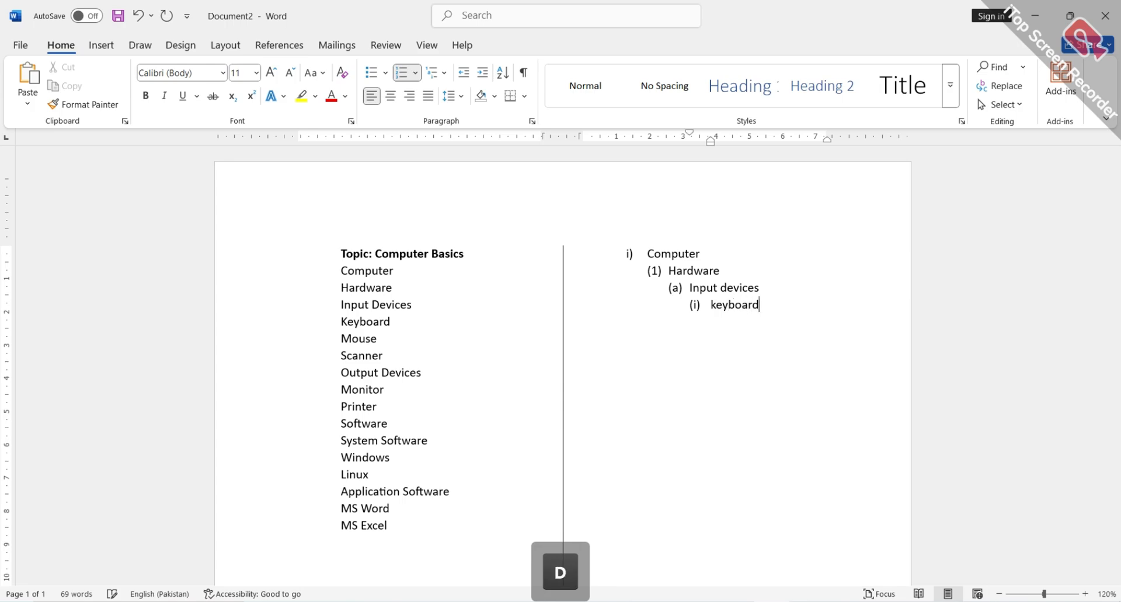
pyautogui.press('Return')
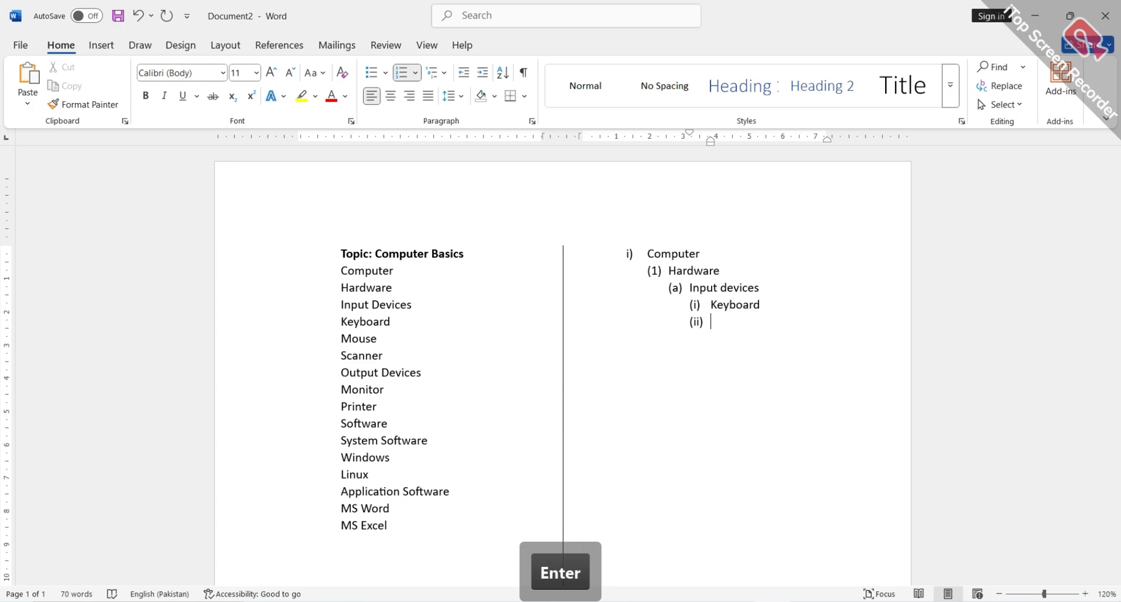
pyautogui.write('mouse')
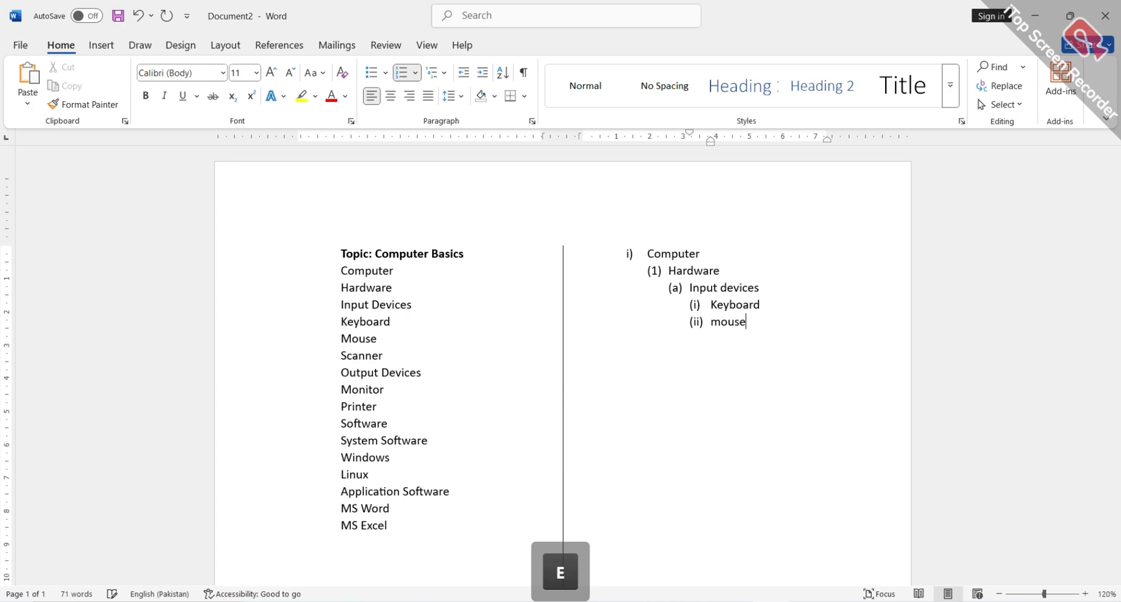
pyautogui.press('Return')
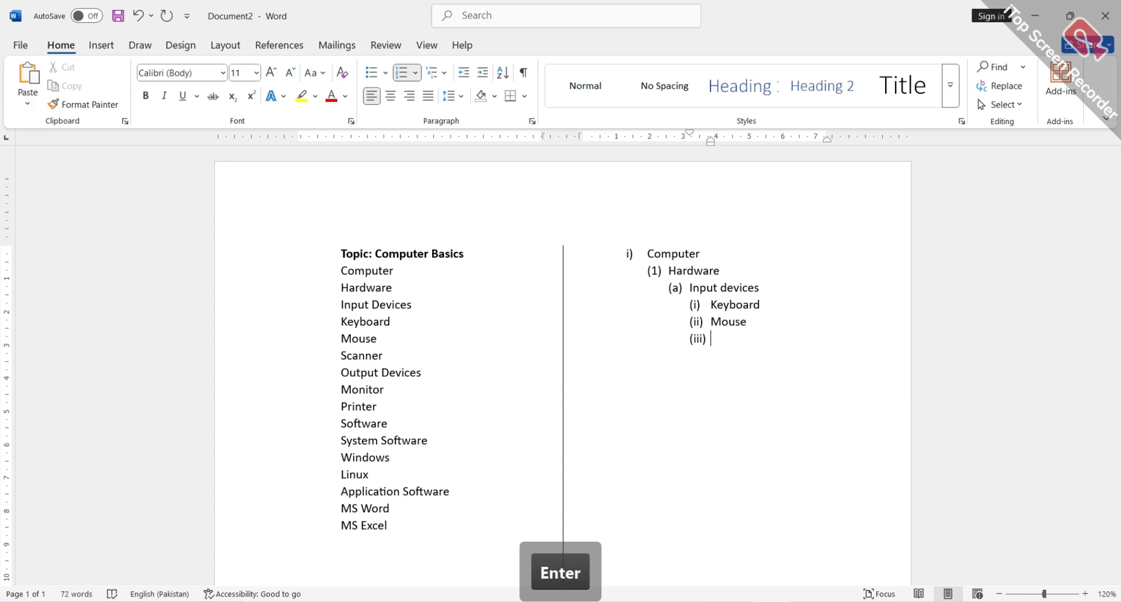
pyautogui.write('scanner')
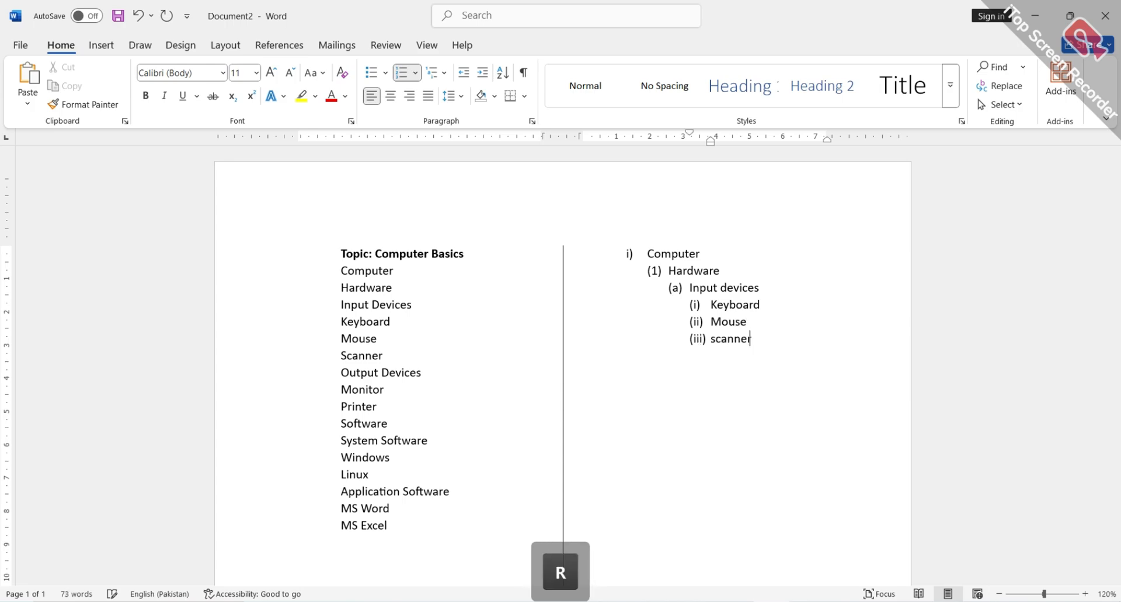
pyautogui.press('Return')
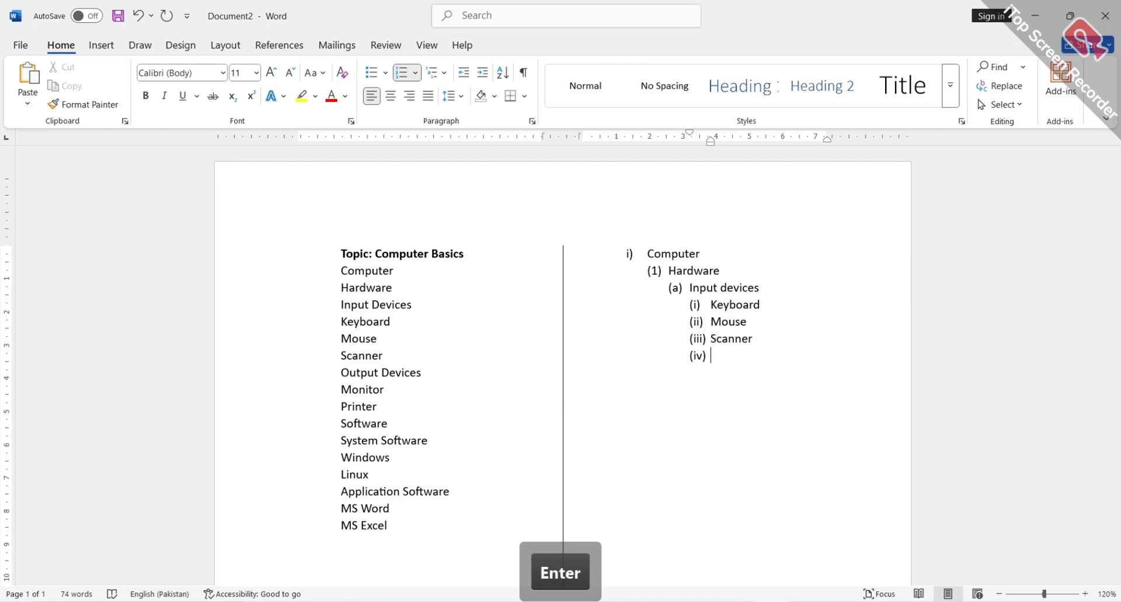
pyautogui.press('BackSpace')
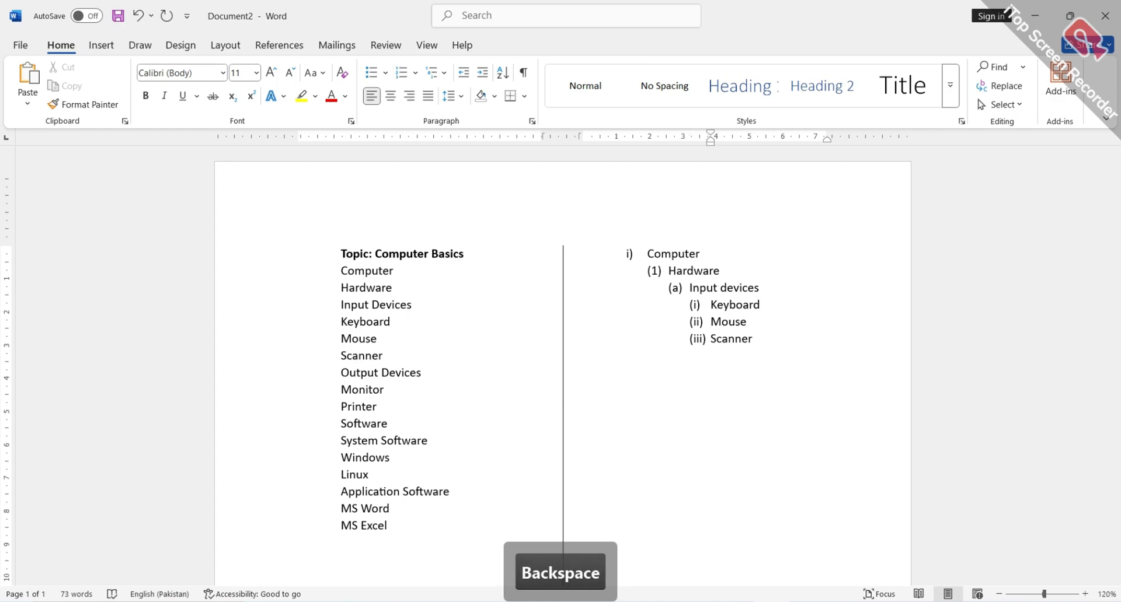
pyautogui.moveTo(654, 266)
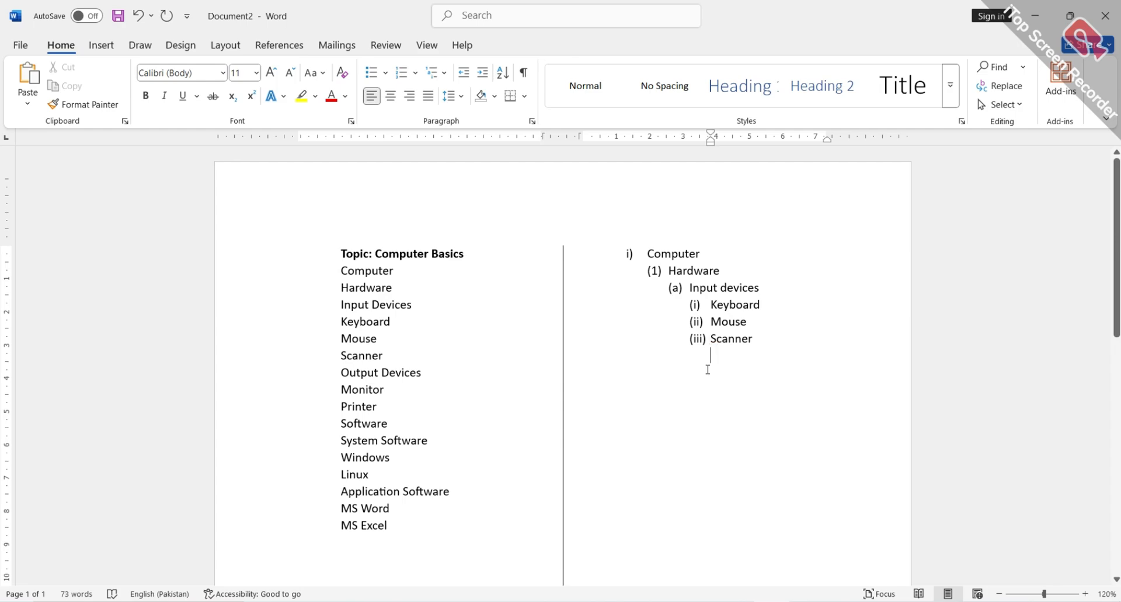
pyautogui.press('Return')
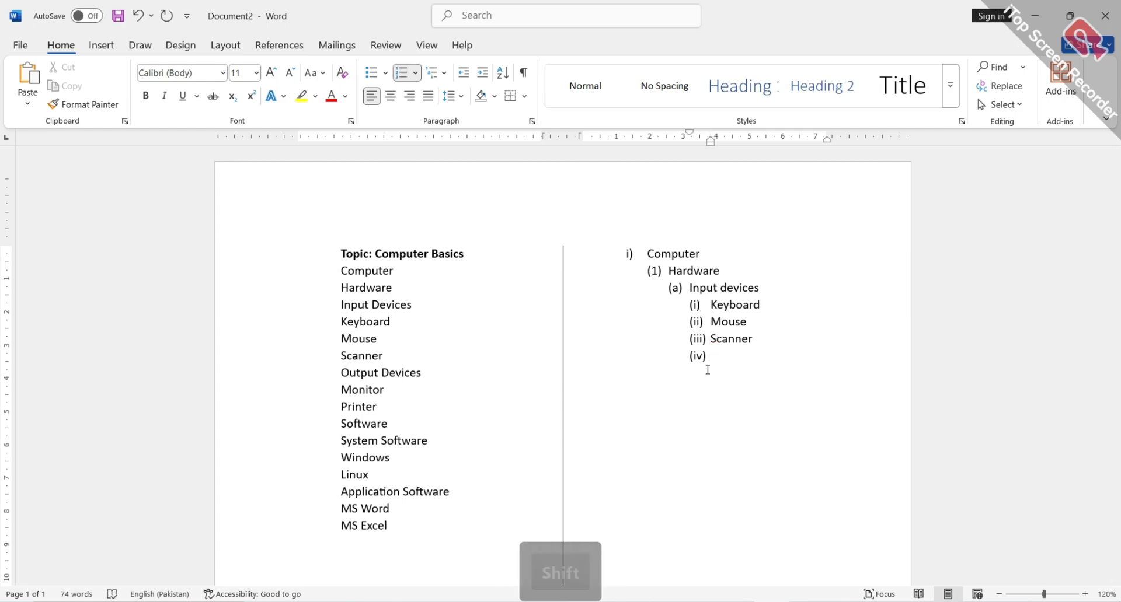
# - Promote the empty item below Scanner one level and enter Output devices, level with Input devices
pyautogui.hotkey('shift', 'Tab')
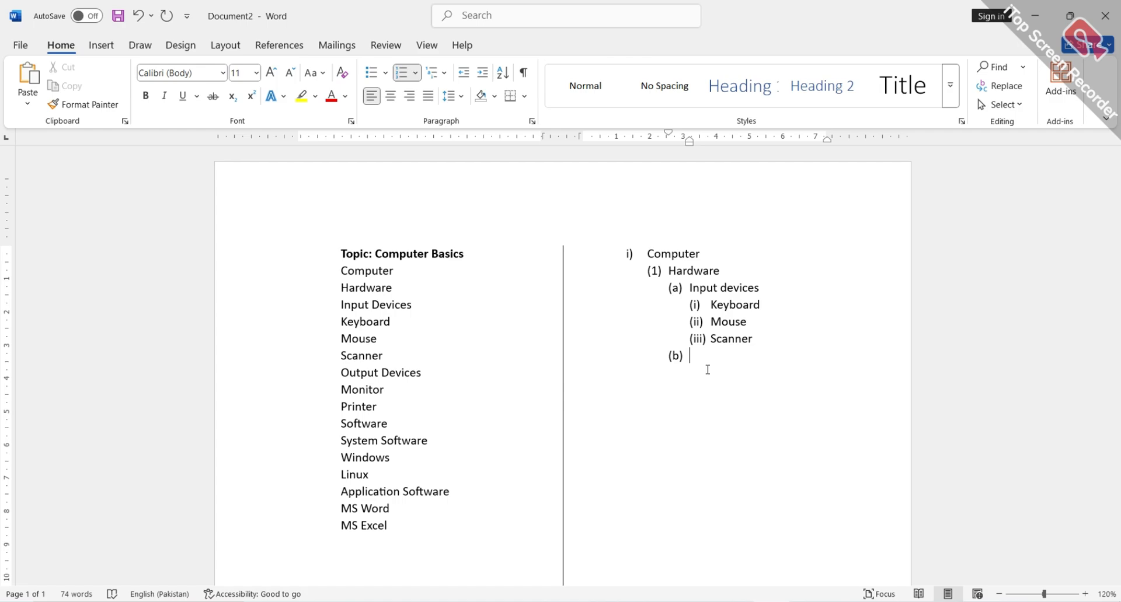
pyautogui.write('out')
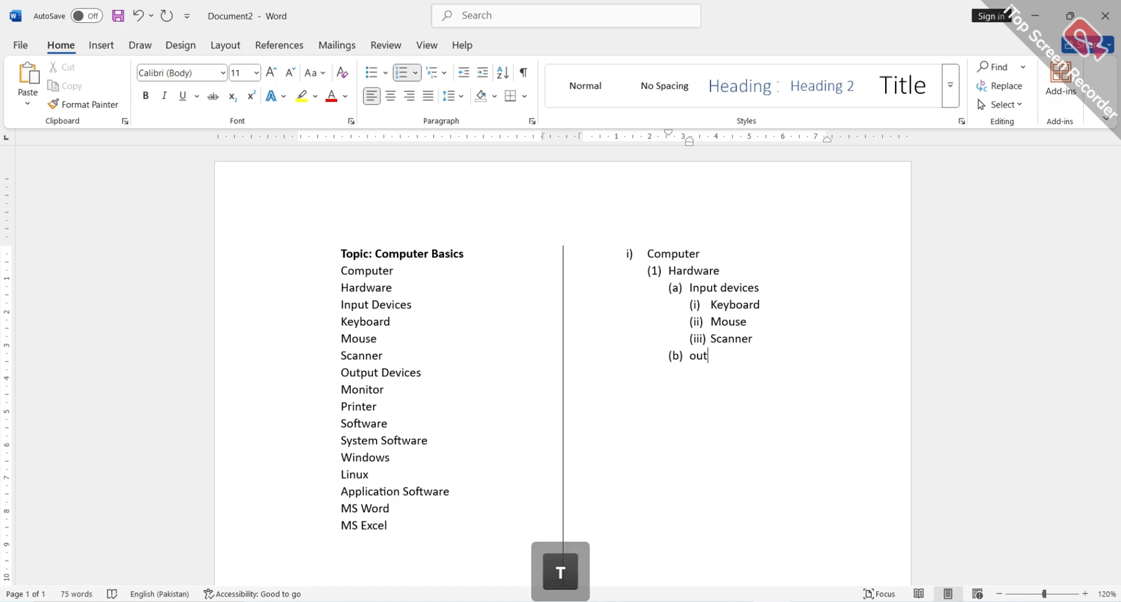
pyautogui.write('put de')
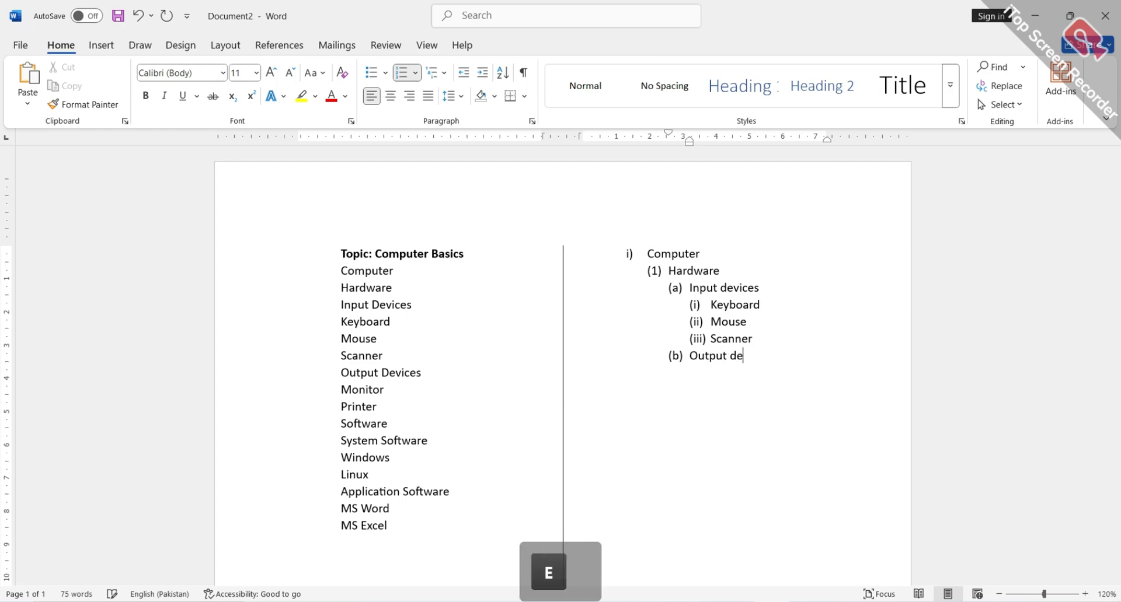
pyautogui.write('vice')
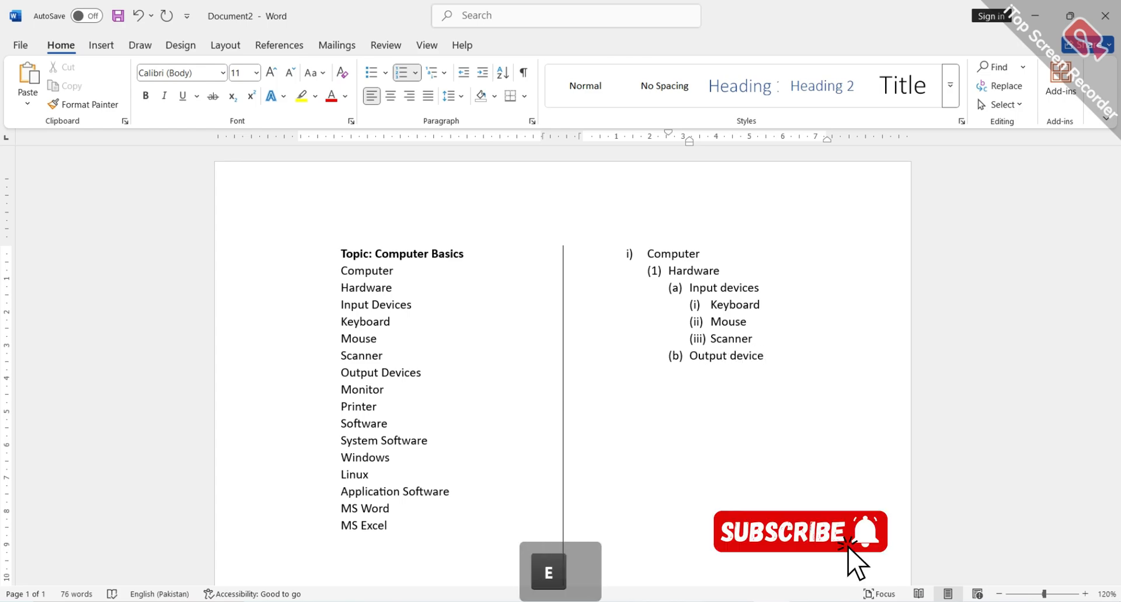
pyautogui.write('s')
pyautogui.press('Return')
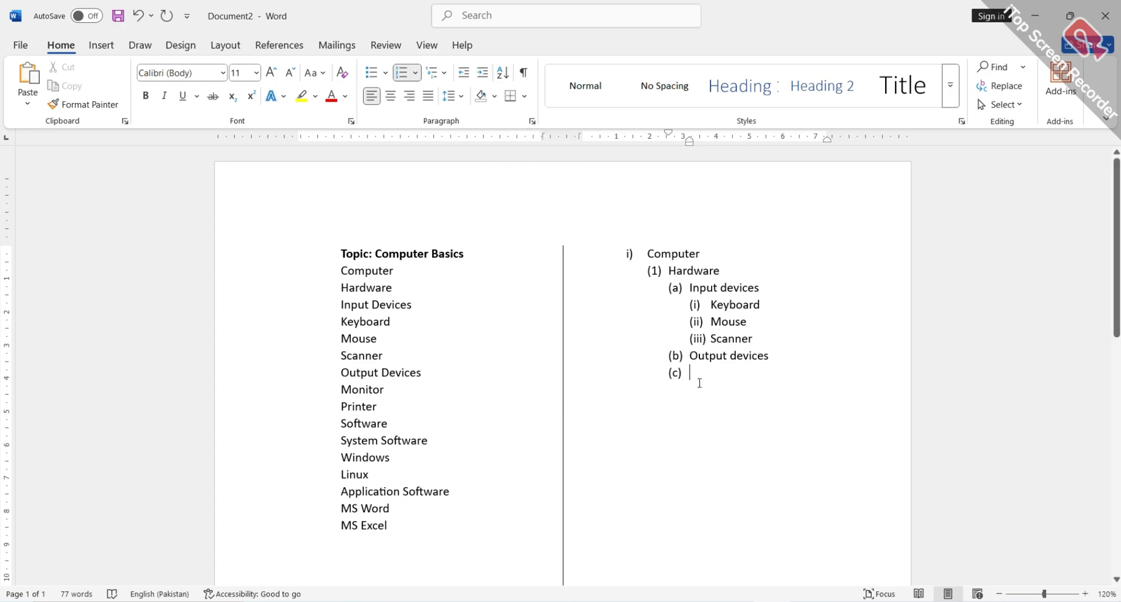
# - Add Monitor and Printer as list items one level below Output devices
pyautogui.press('Tab')
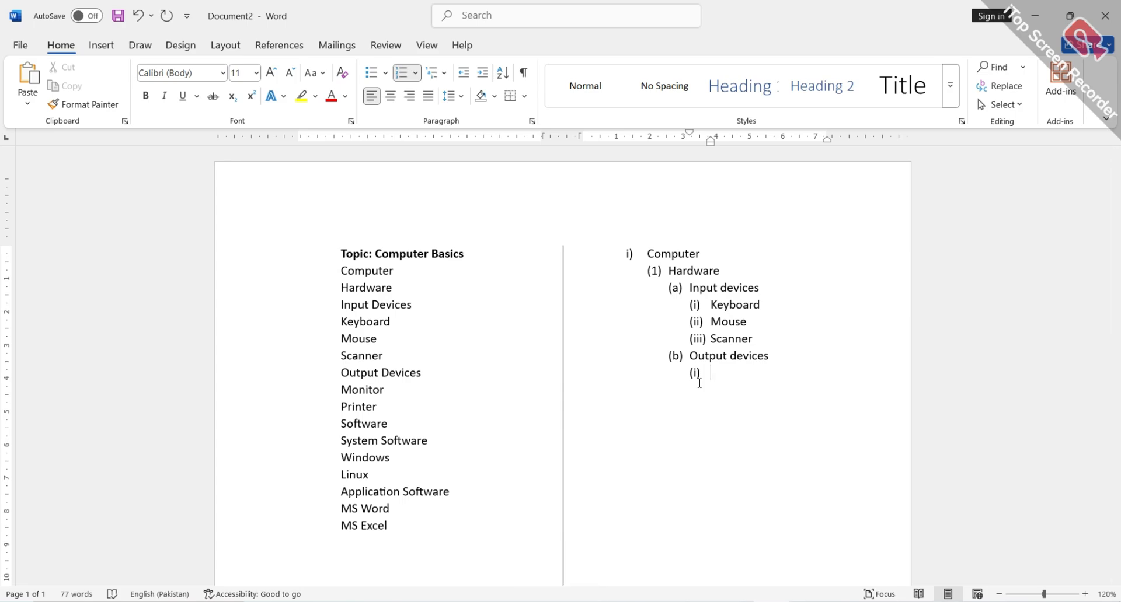
pyautogui.write('moni')
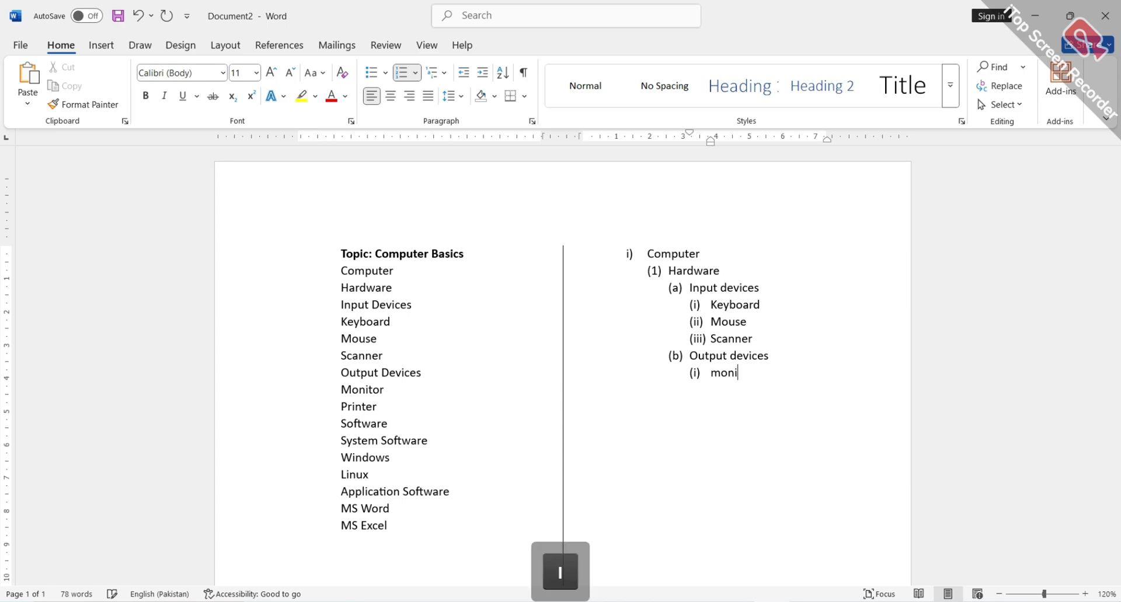
pyautogui.write('tor')
pyautogui.press('Return')
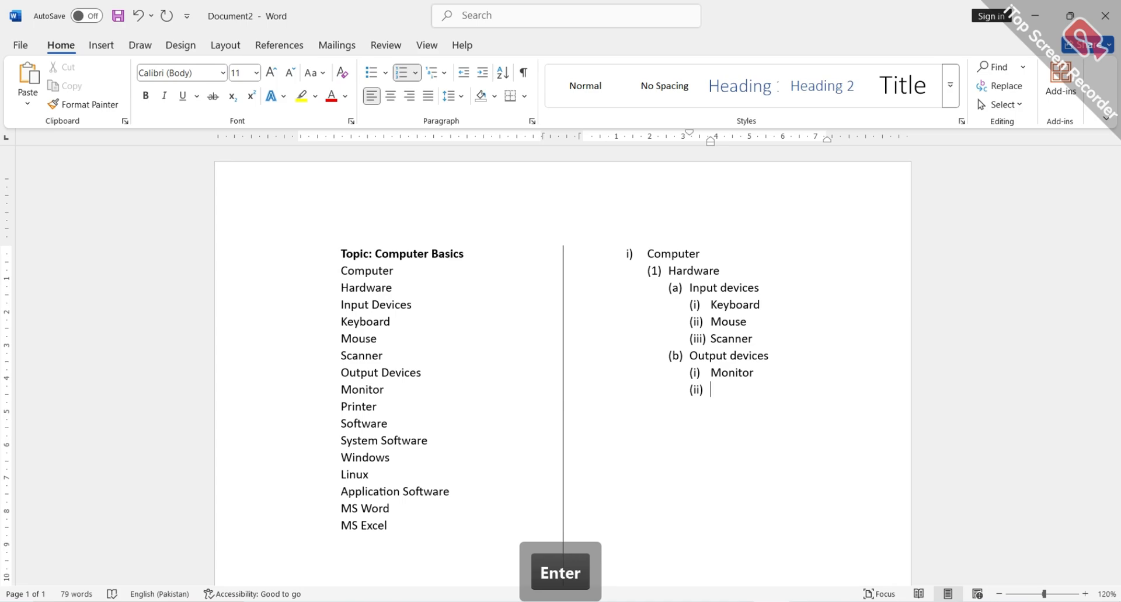
pyautogui.write('priny')
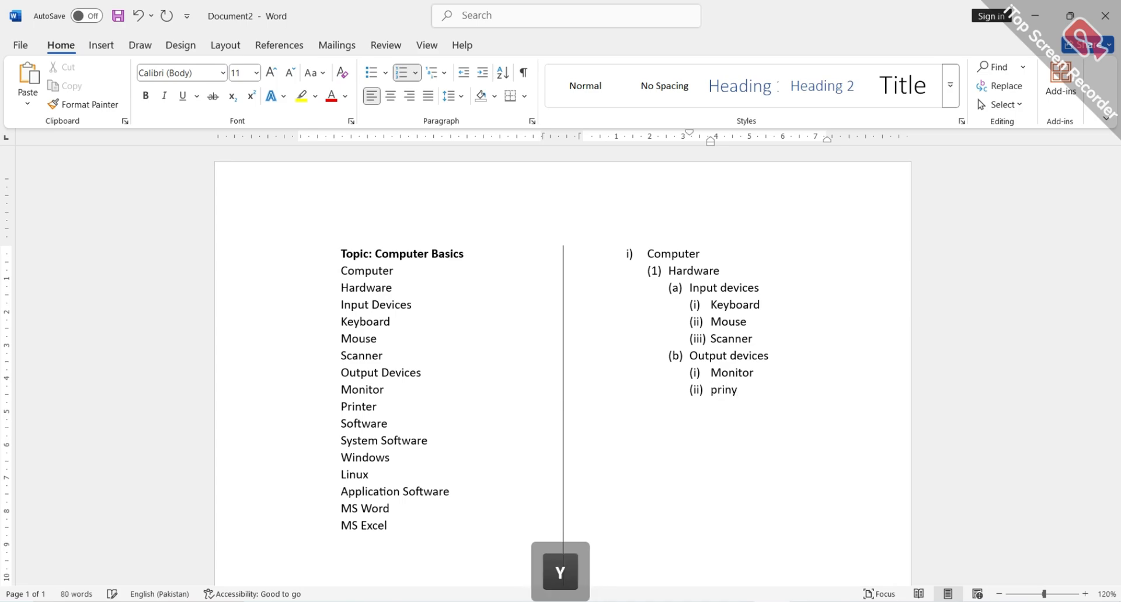
pyautogui.press('BackSpace')
pyautogui.write('ter')
pyautogui.press('Return')
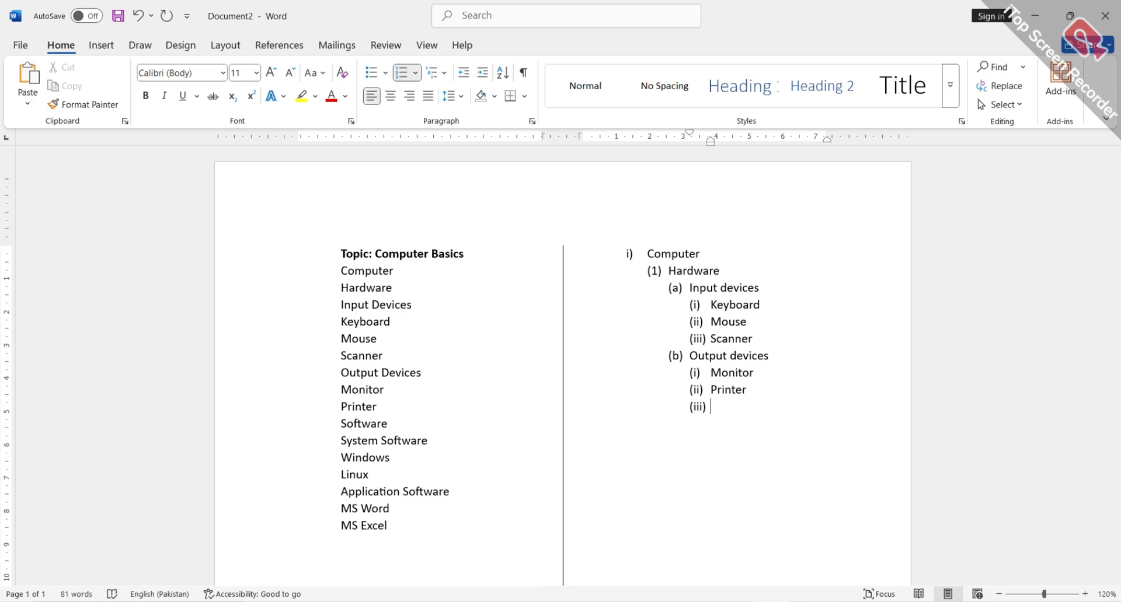
pyautogui.press('BackSpace')
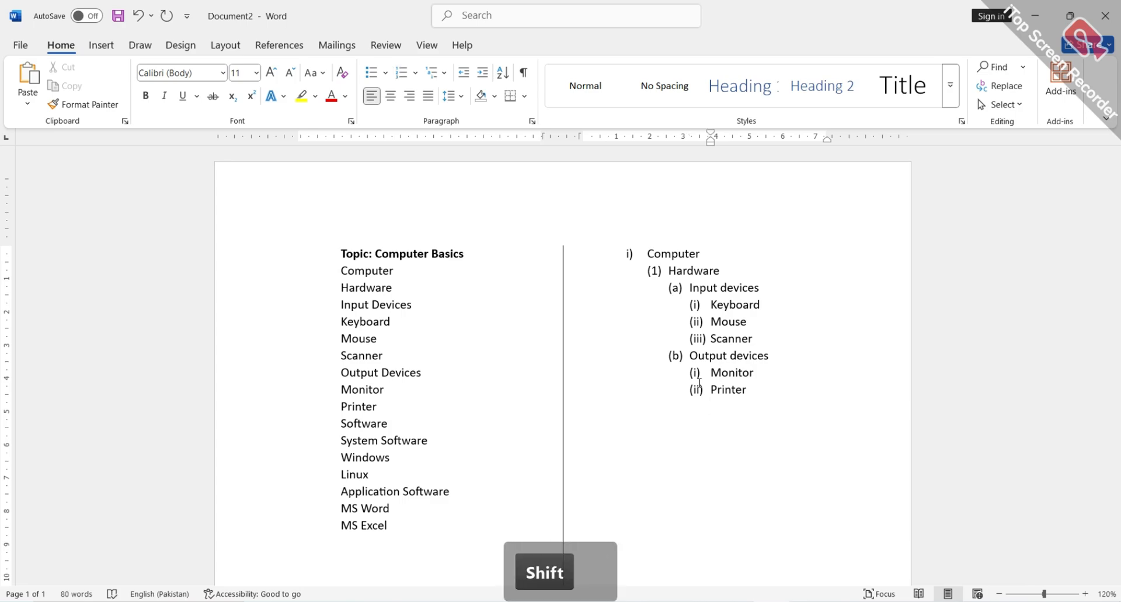
pyautogui.hotkey('shift', 'Tab')
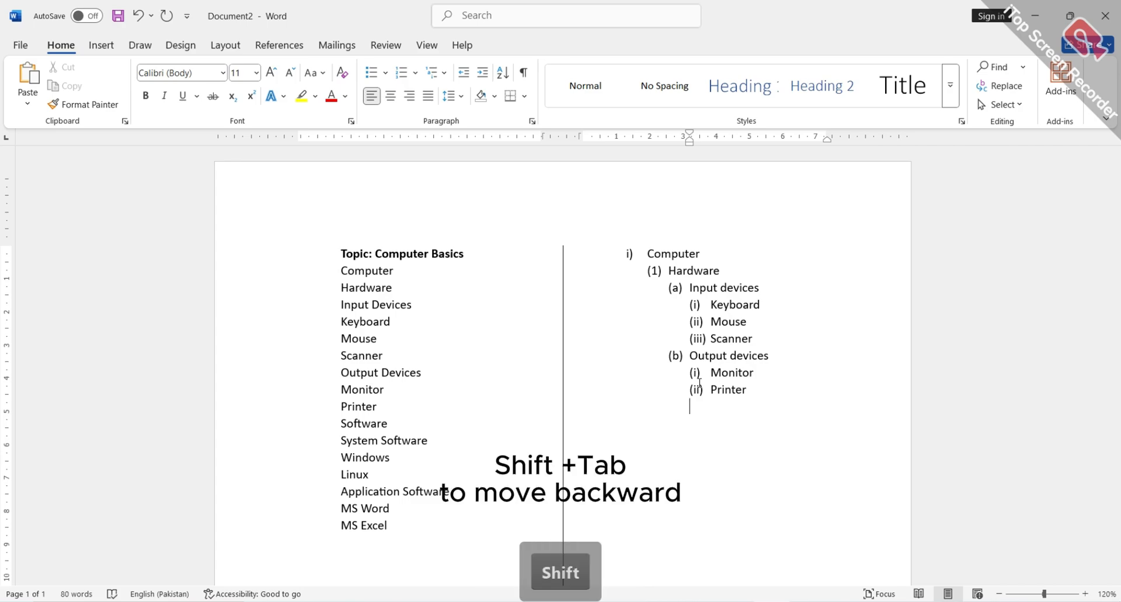
pyautogui.hotkey('shift', 'Tab')
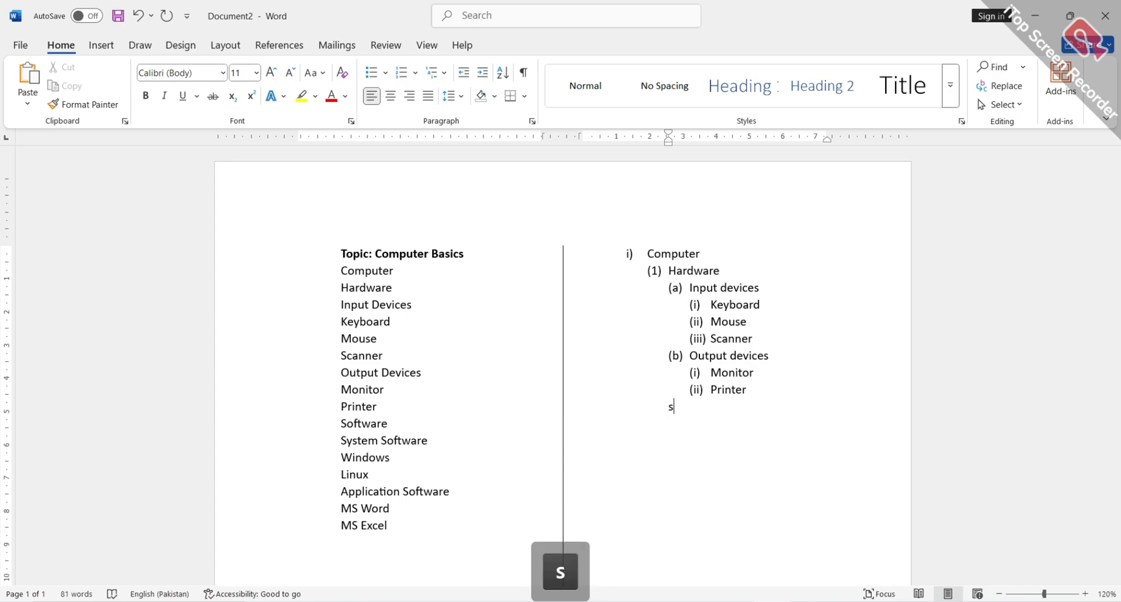
pyautogui.press('BackSpace')
pyautogui.press('BackSpace')
pyautogui.press('Return')
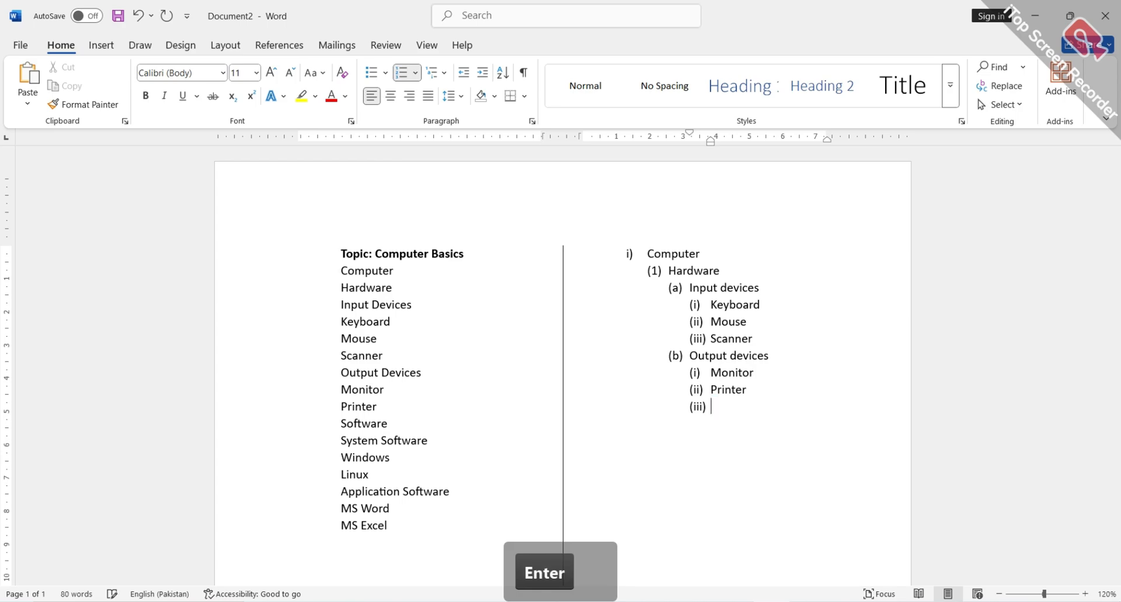
# - Promote the empty item below Printer one level and enter Software, level with Output devices
pyautogui.press('shift')
pyautogui.hotkey('shift', 'Tab')
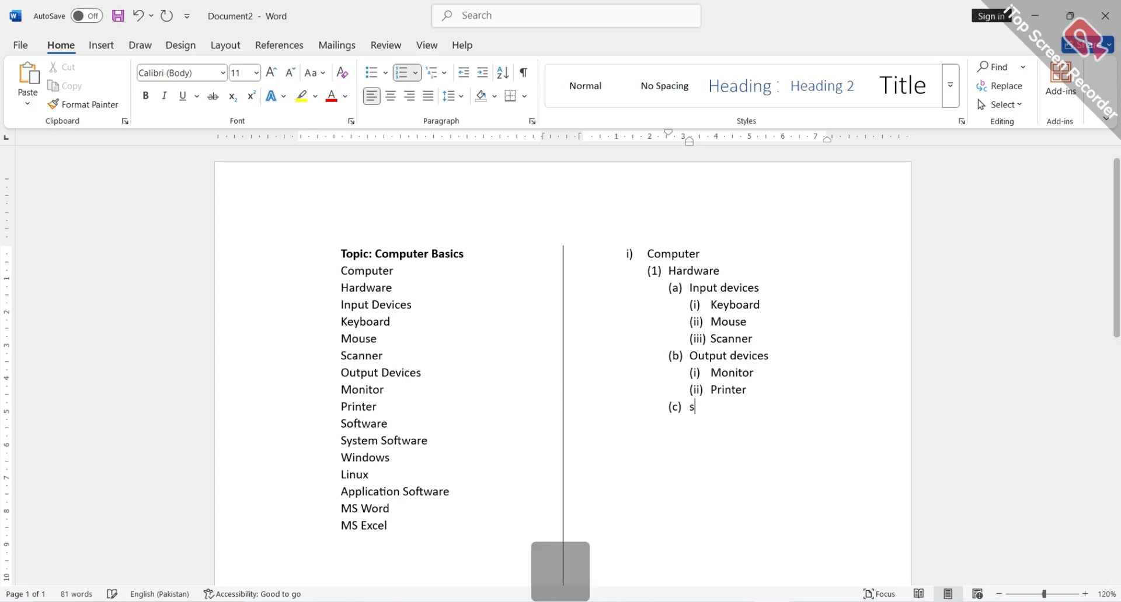
pyautogui.write('software')
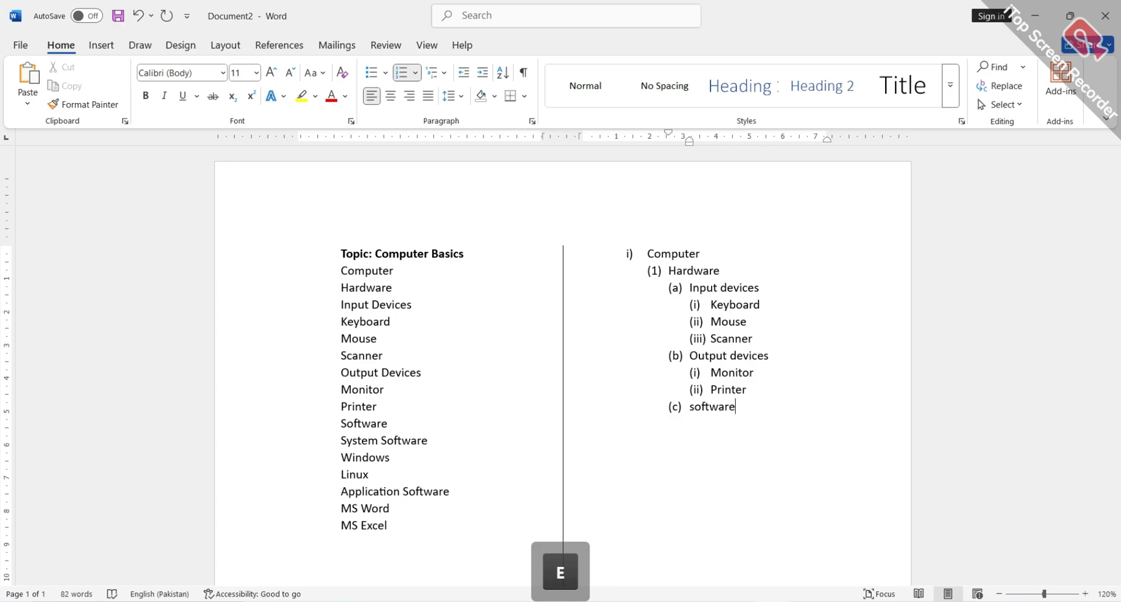
pyautogui.press('Return')
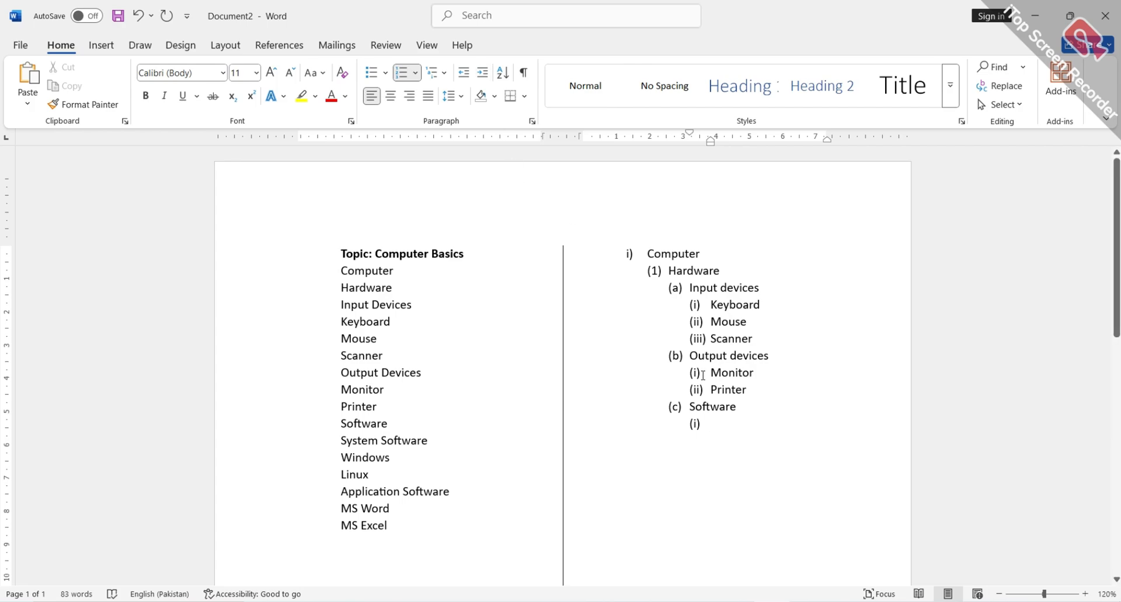
# - Add System software as a list item one level below Software
pyautogui.write('sy')
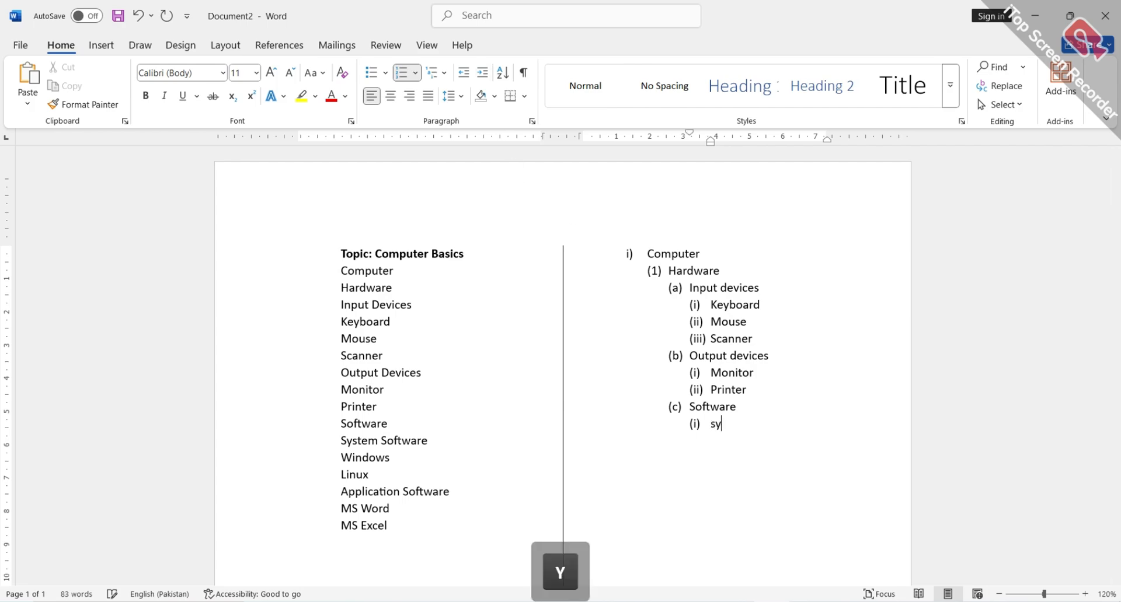
pyautogui.write('stem so')
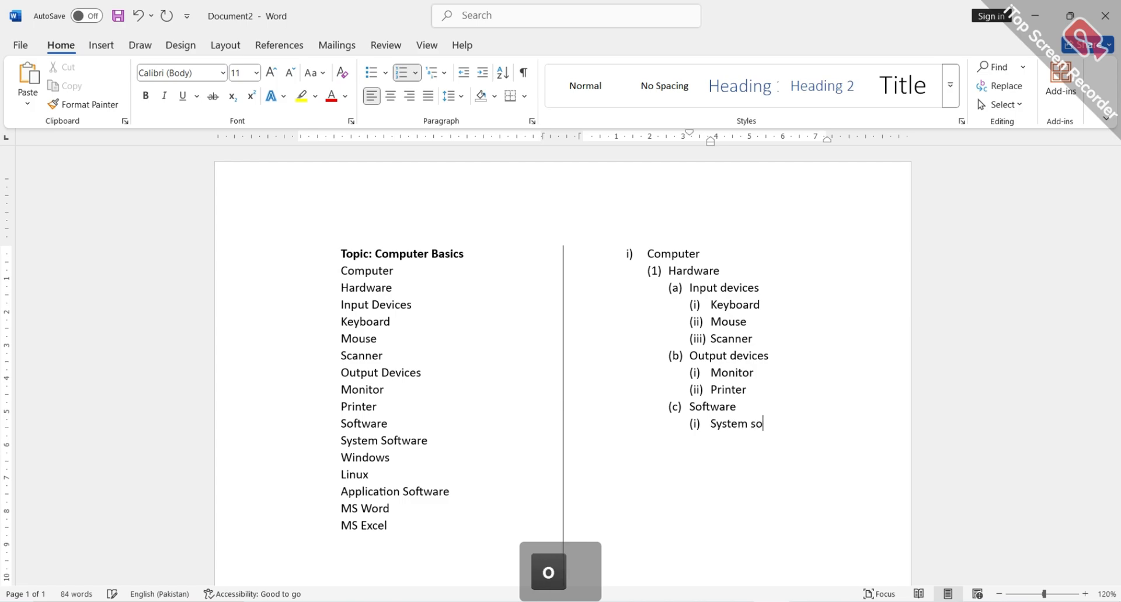
pyautogui.write('ftware')
pyautogui.press('Return')
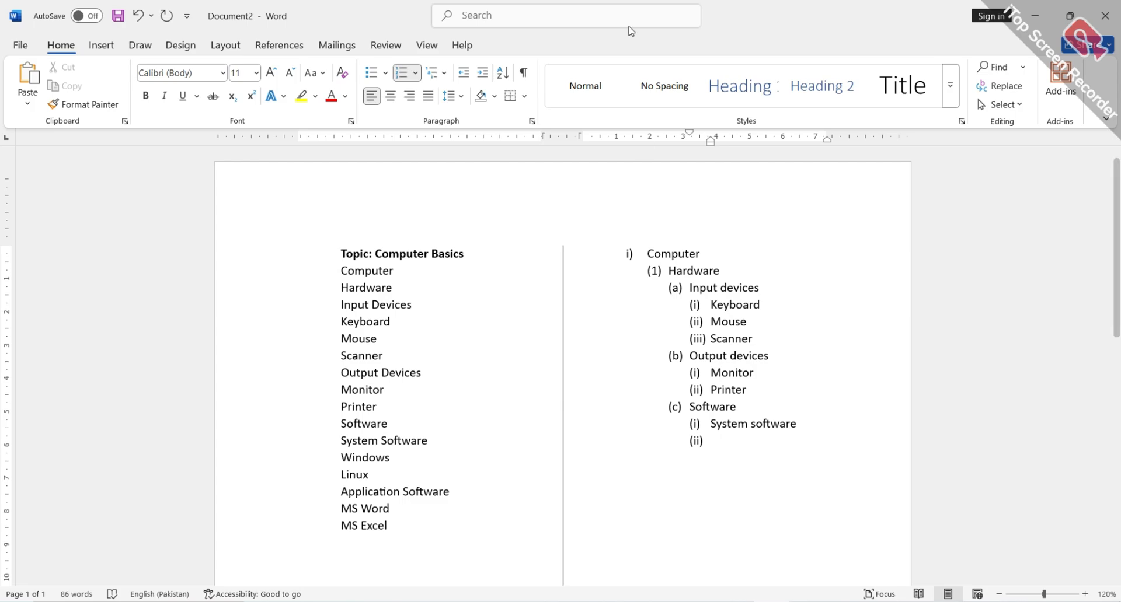
# - Add Windows and Linux as list items one level below System software
pyautogui.click(487, 76)
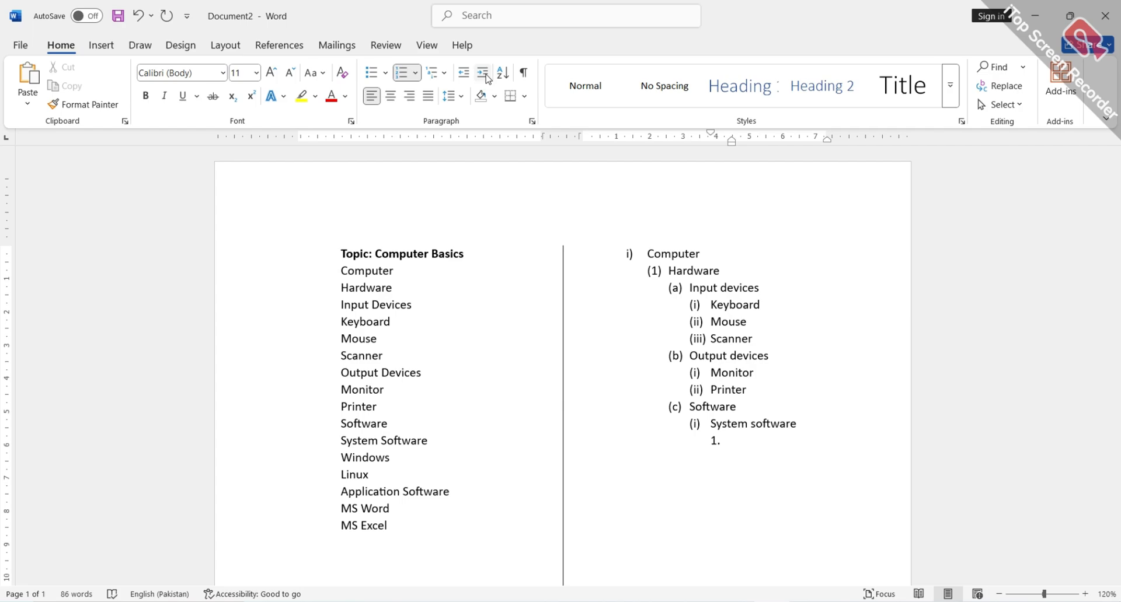
pyautogui.write('windo')
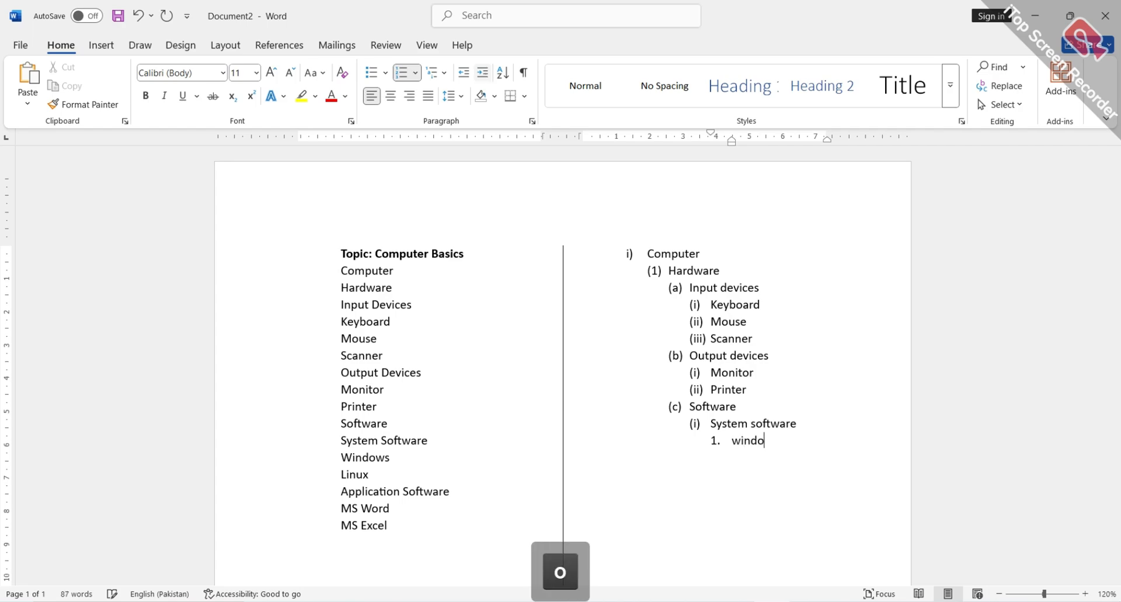
pyautogui.write('ws')
pyautogui.press('Return')
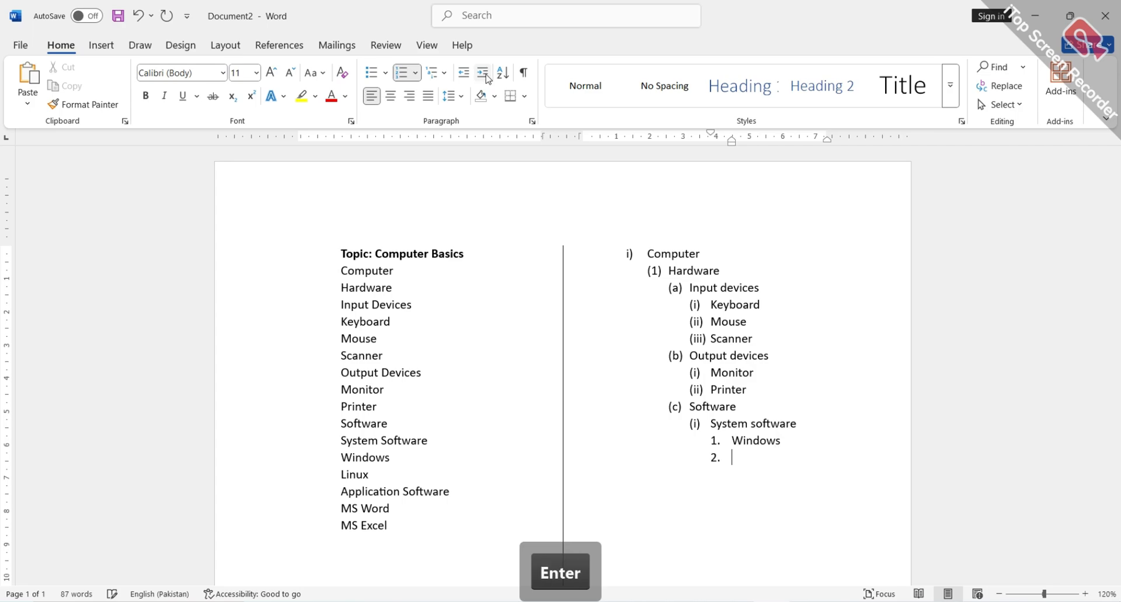
pyautogui.write('linux')
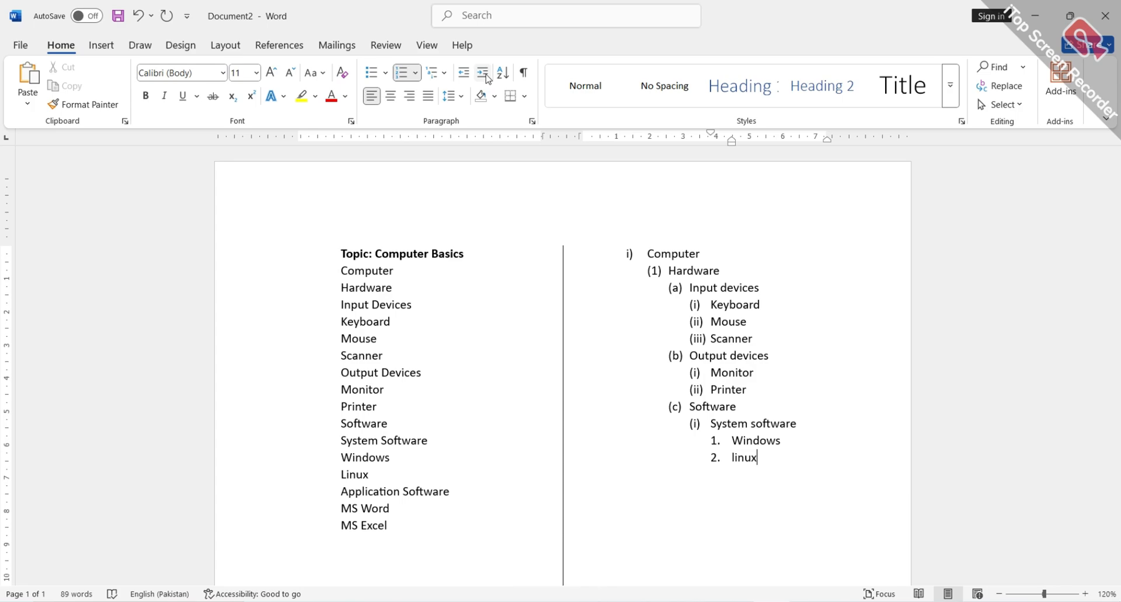
pyautogui.press('Return')
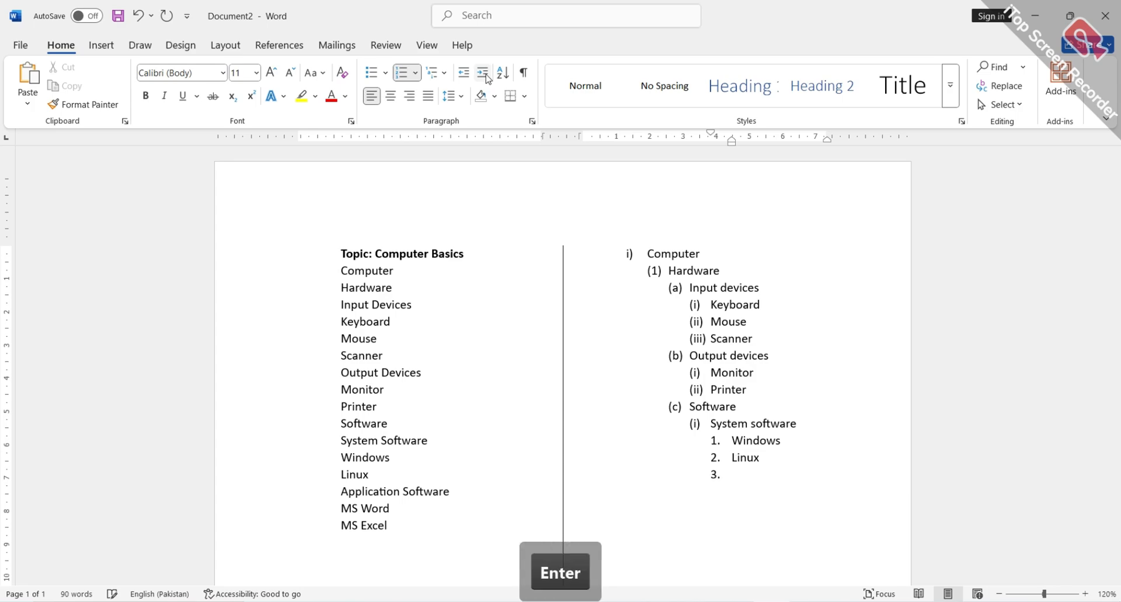
# - Promote the empty item below Linux one level and enter Application software, level with System software
pyautogui.hotkey('shift', 'Tab')
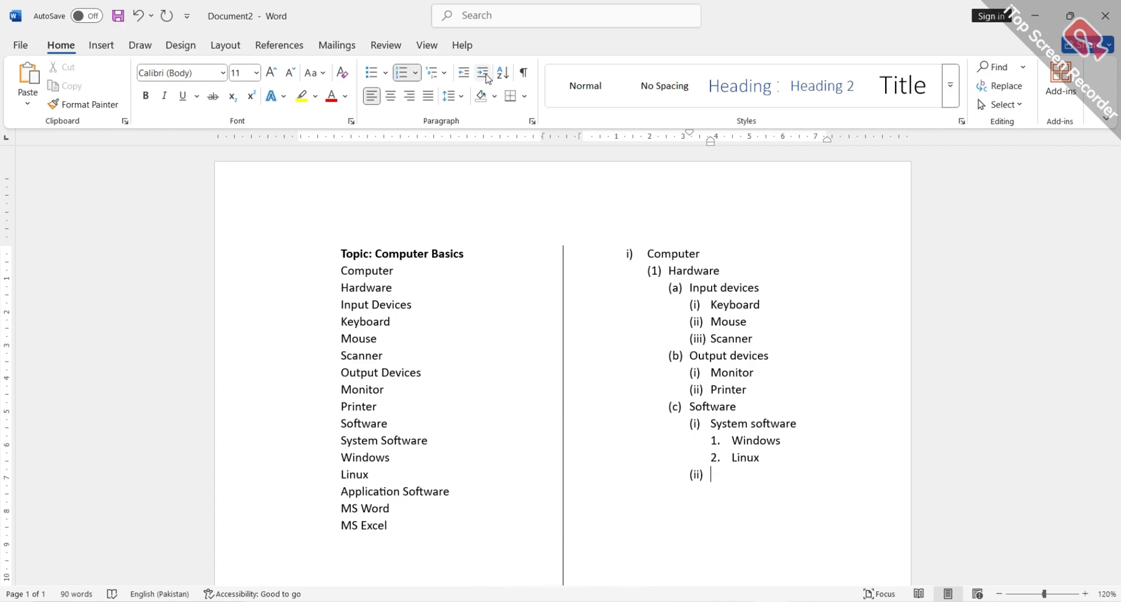
pyautogui.write('appli')
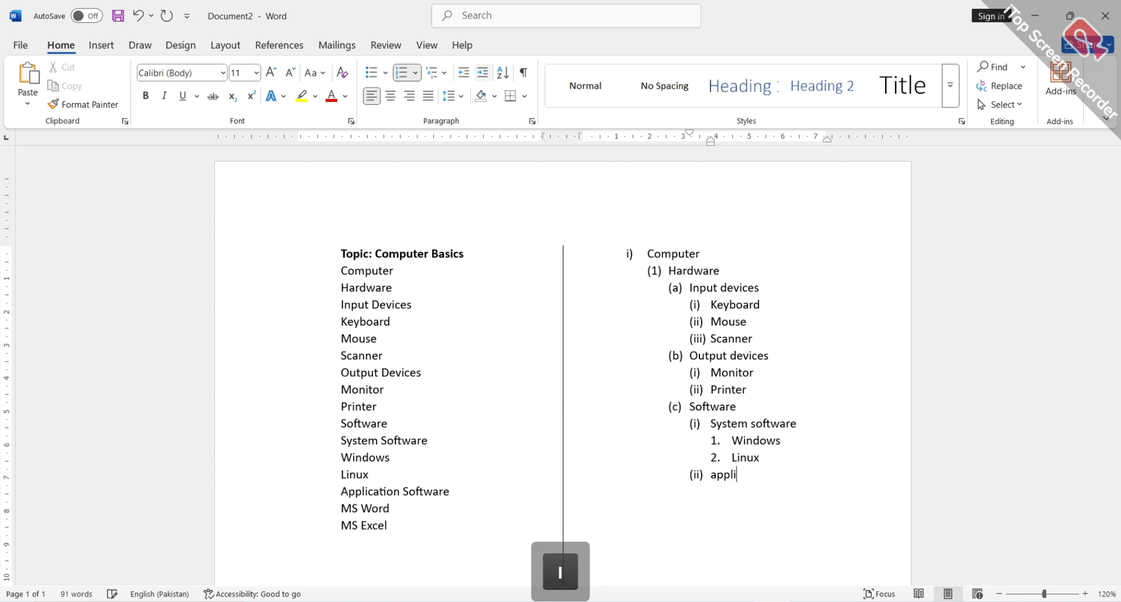
pyautogui.write('cation soft')
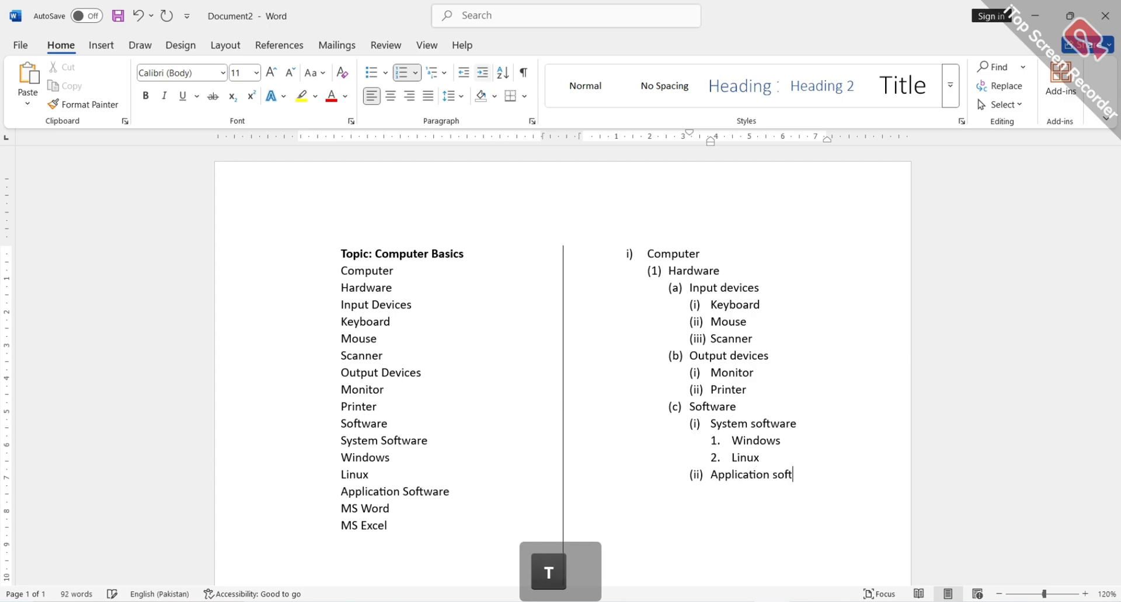
pyautogui.write('ware')
pyautogui.press('Return')
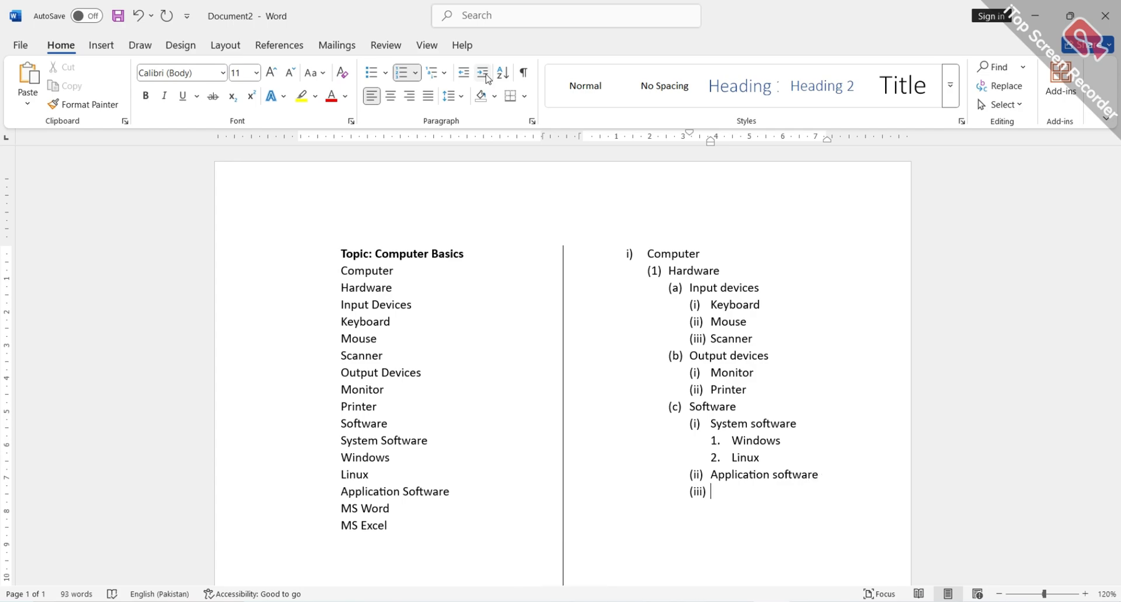
# - Add Ms word and Ms excel as list items one level below Application software
pyautogui.click(483, 77)
pyautogui.write('Ms ')
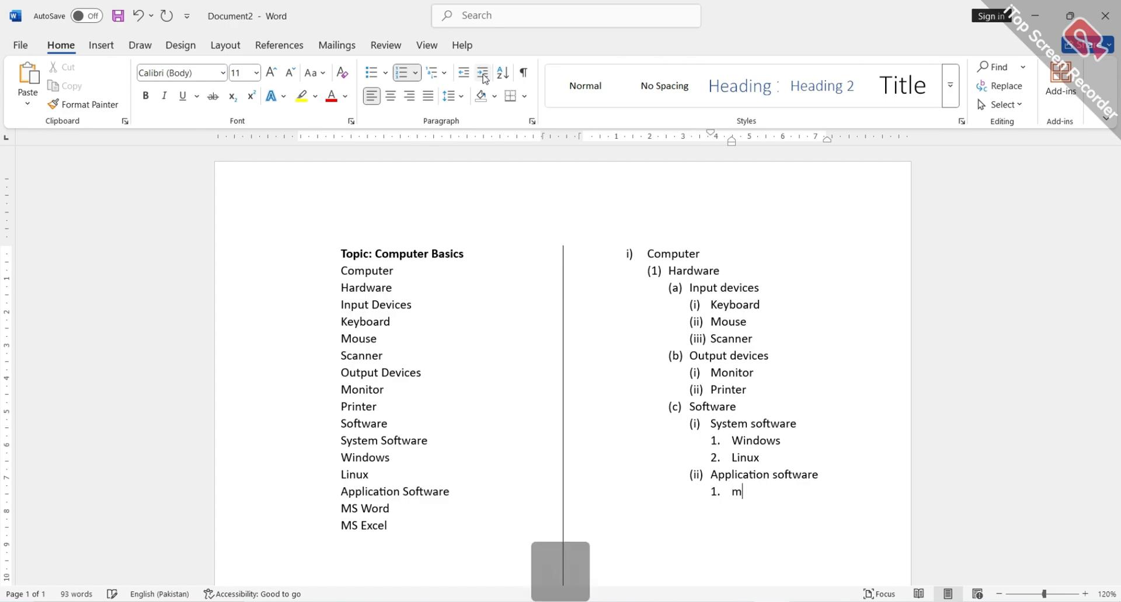
pyautogui.write('word')
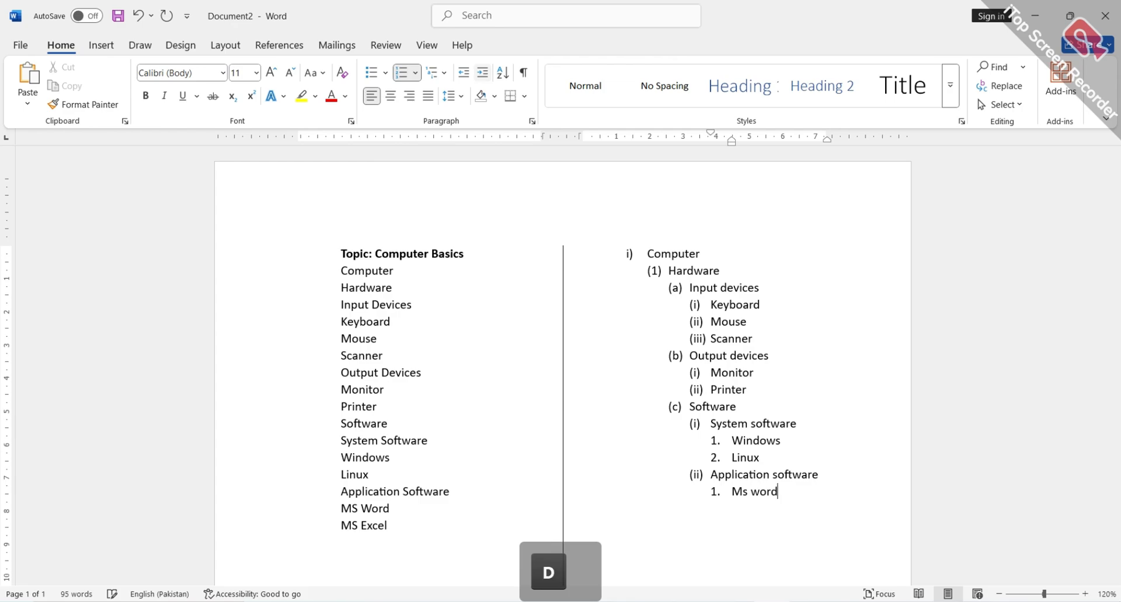
pyautogui.press('Return')
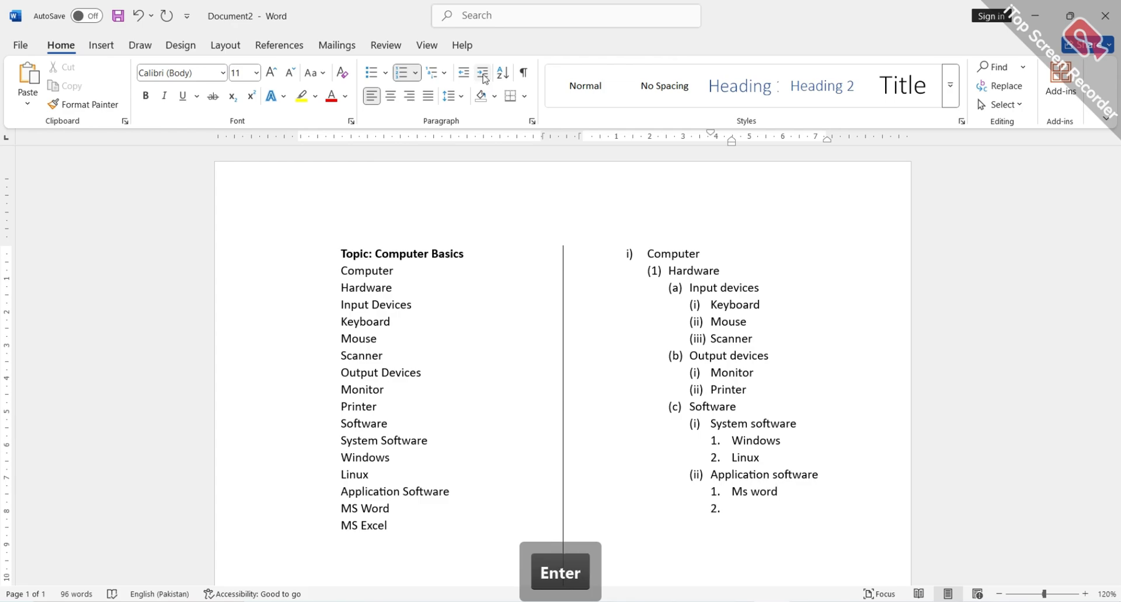
pyautogui.write('ms exc')
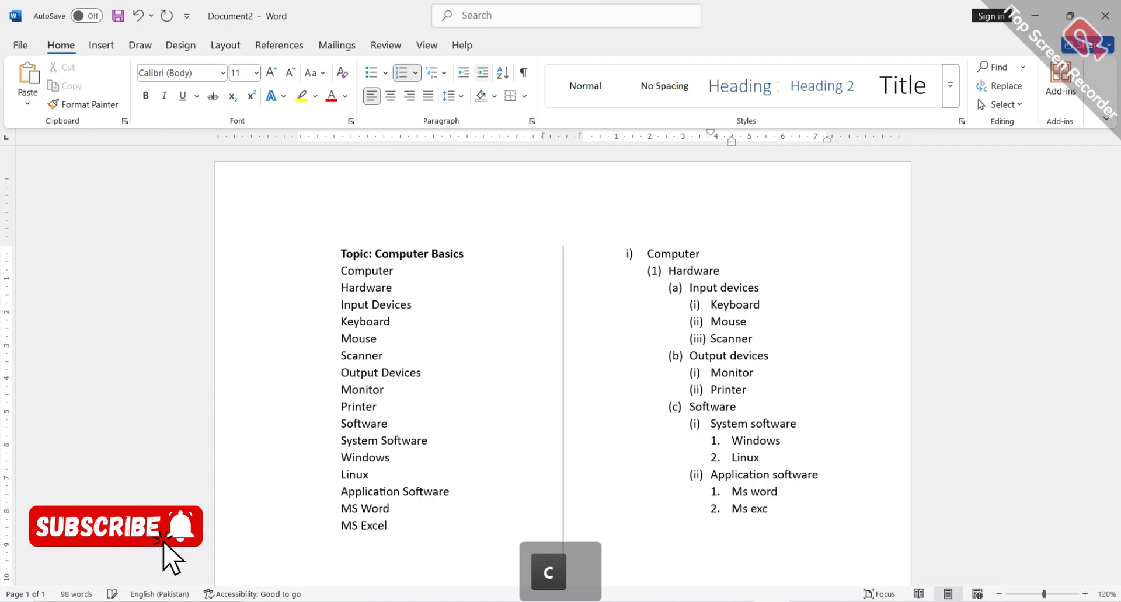
pyautogui.write('w')
pyautogui.press('BackSpace')
pyautogui.write('el')
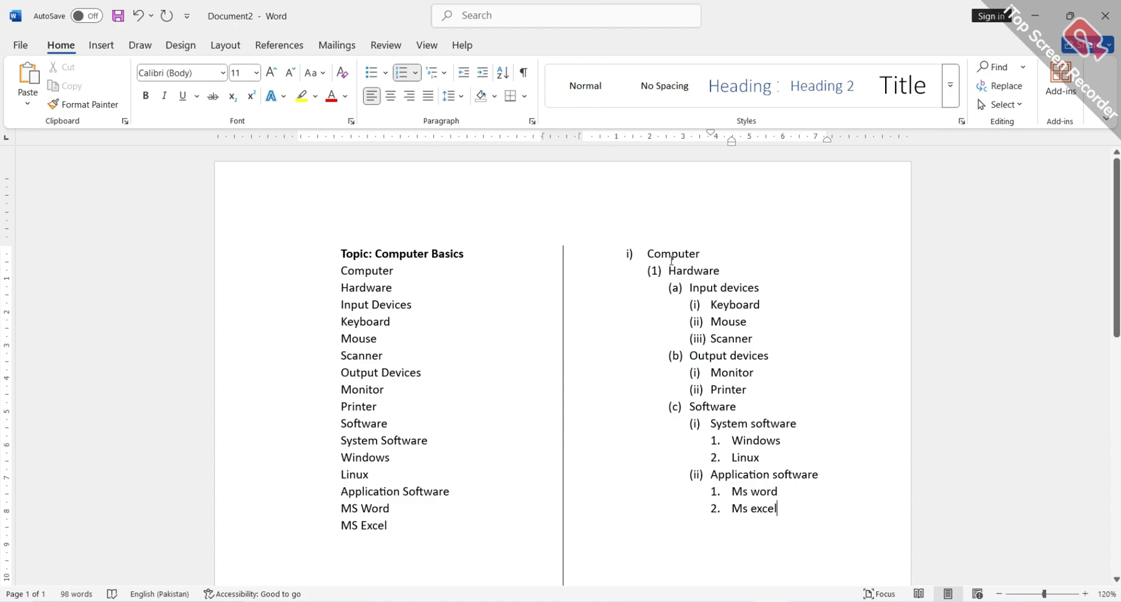
# - Review the multilevel list from Computer to Ms excel, checking the Software branch and its sublevels
pyautogui.click(649, 250)
pyautogui.doubleClick(692, 406)
pyautogui.click(742, 410)
pyautogui.moveTo(772, 441); pyautogui.dragTo(759, 464)
pyautogui.click(759, 462)
pyautogui.tripleClick(709, 481)
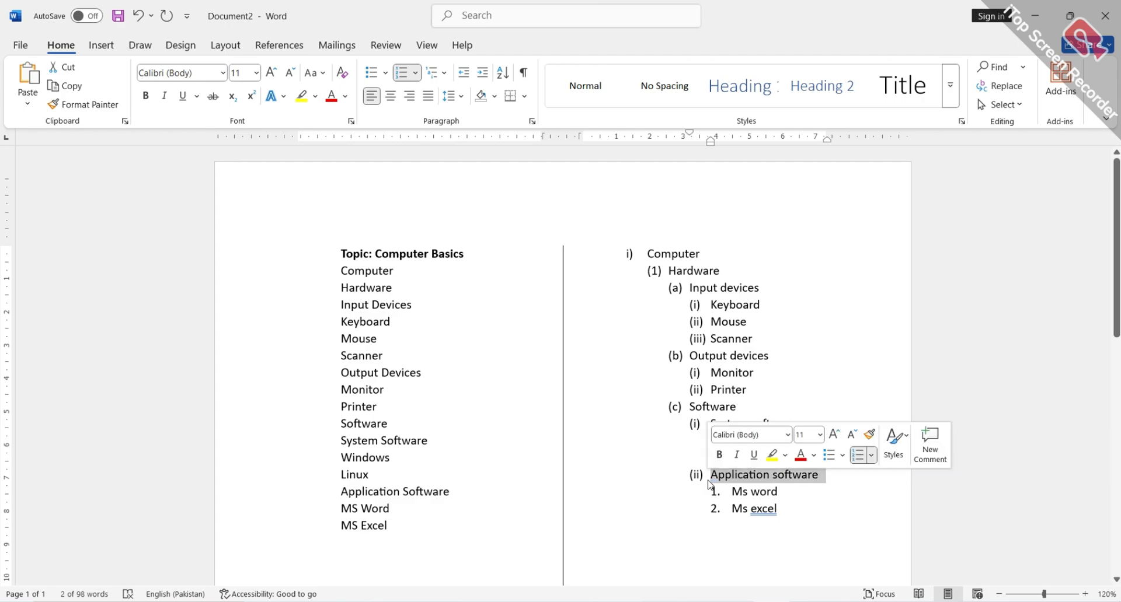
pyautogui.click(733, 509)
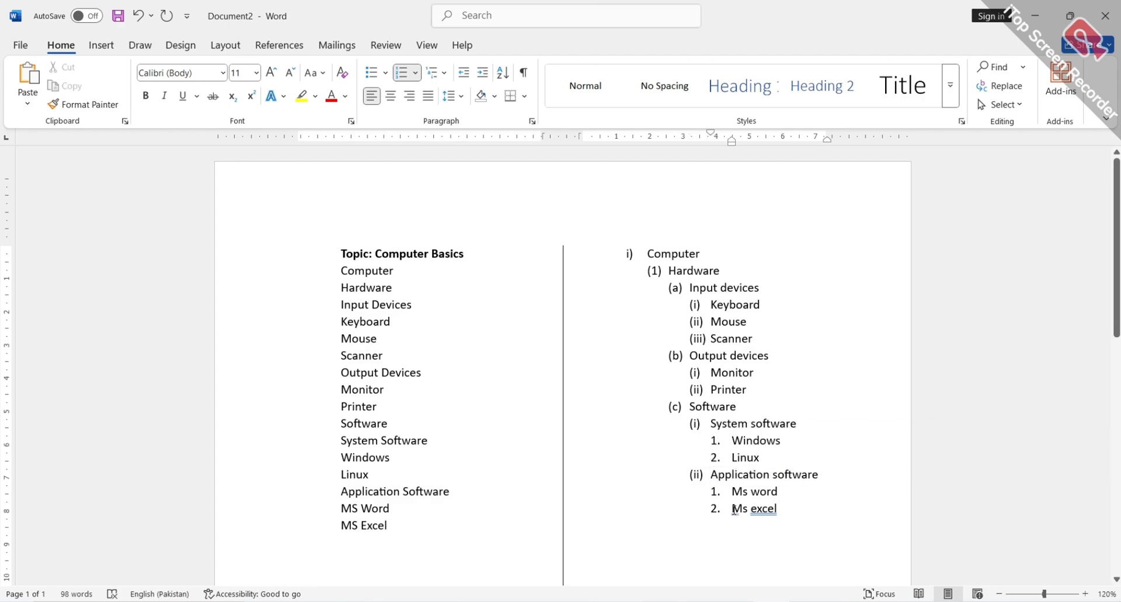
pyautogui.click(766, 529)
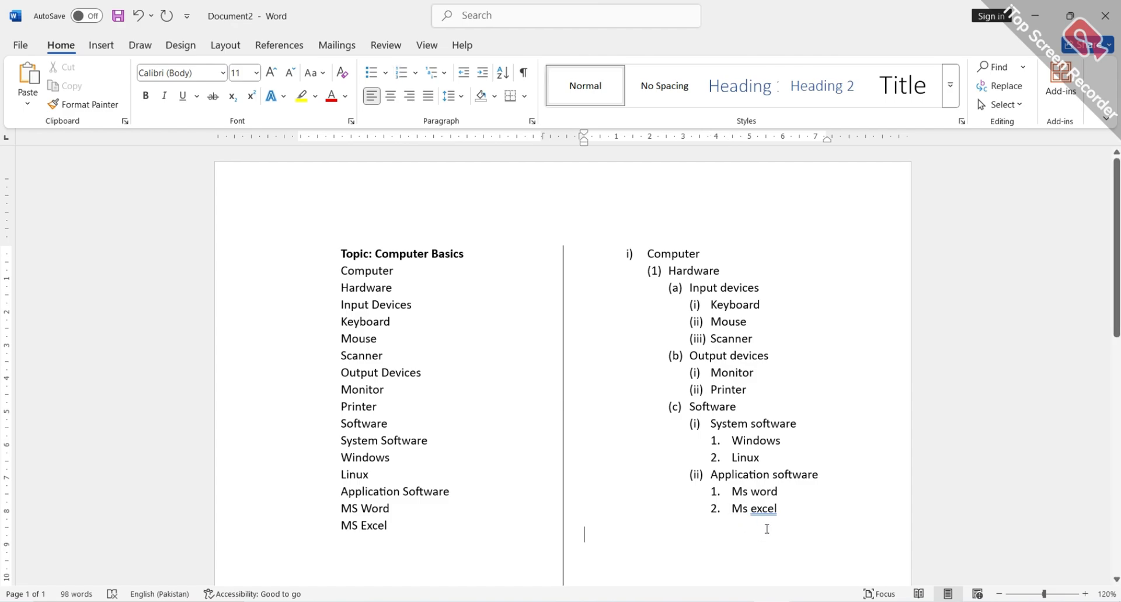